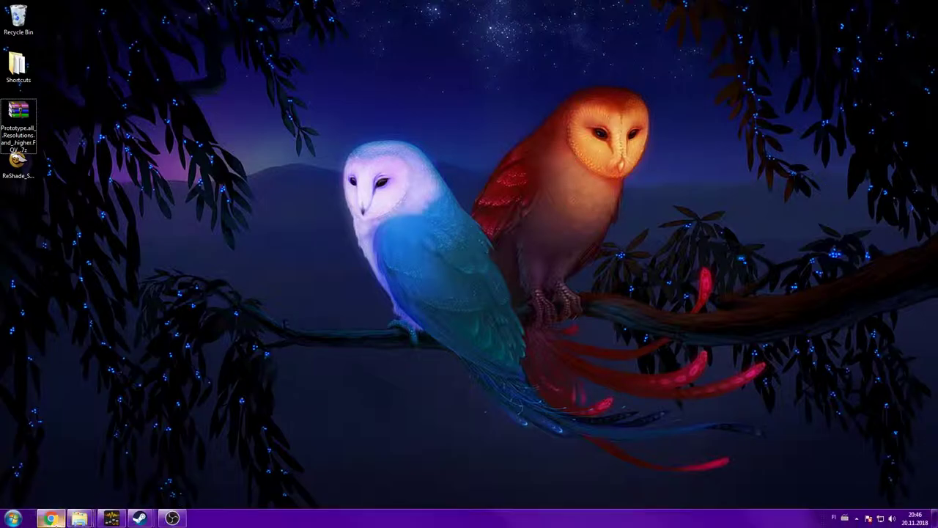
- Bring the WSGF Prototype page back in Chrome and scroll down to its Attachment section
click(229, 439)
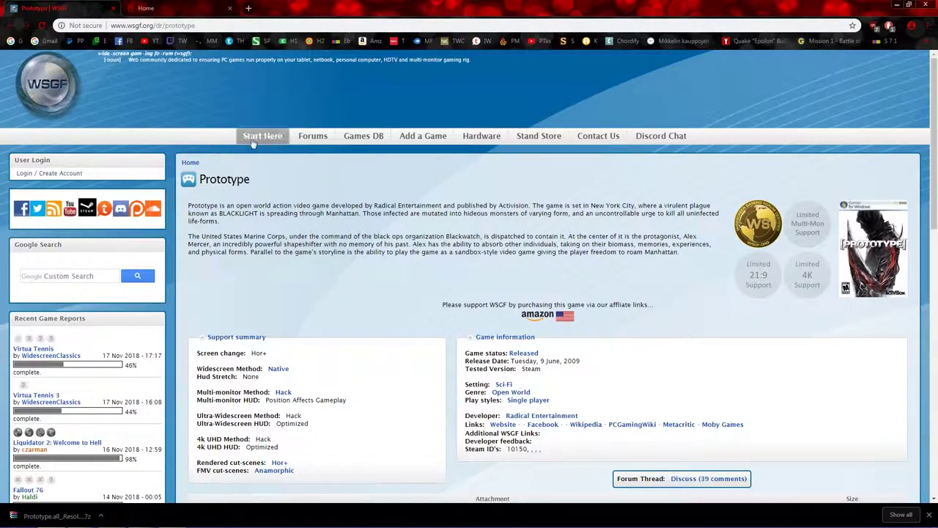
click(232, 26)
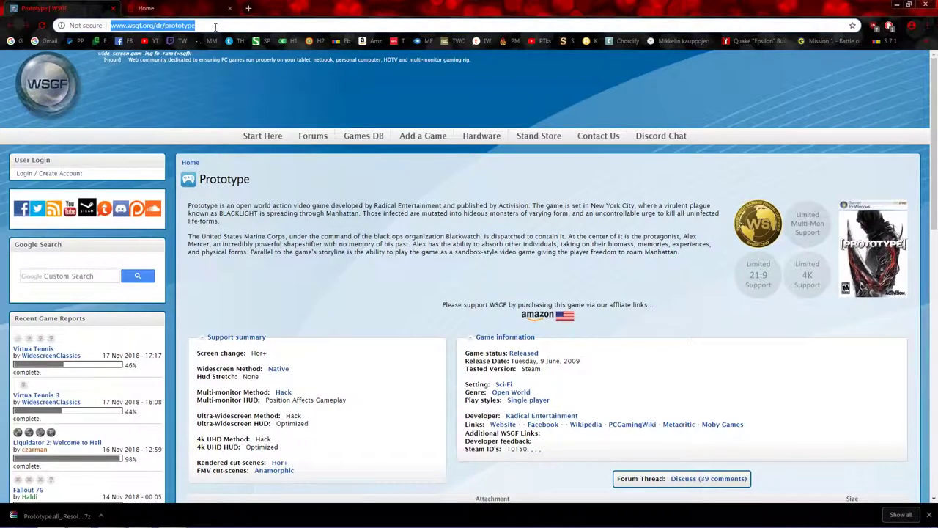
click(347, 226)
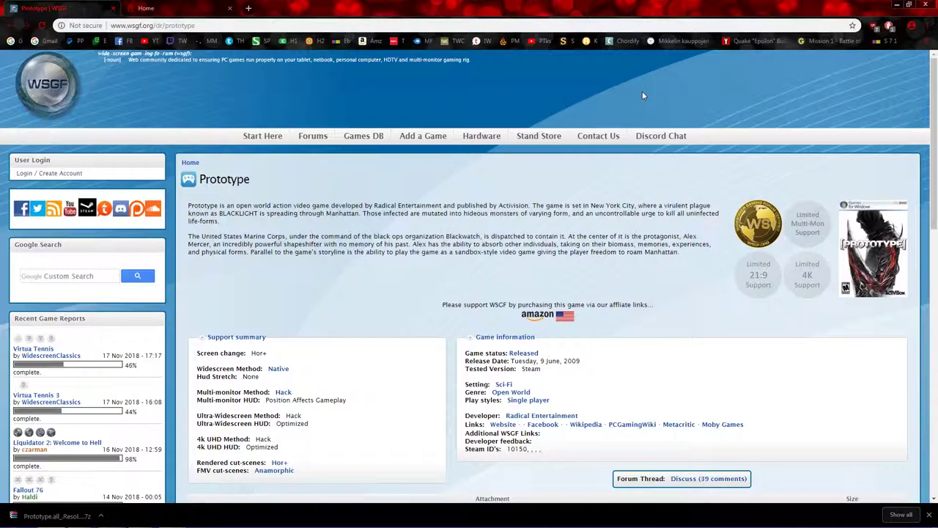
scroll(642, 91, down, 3)
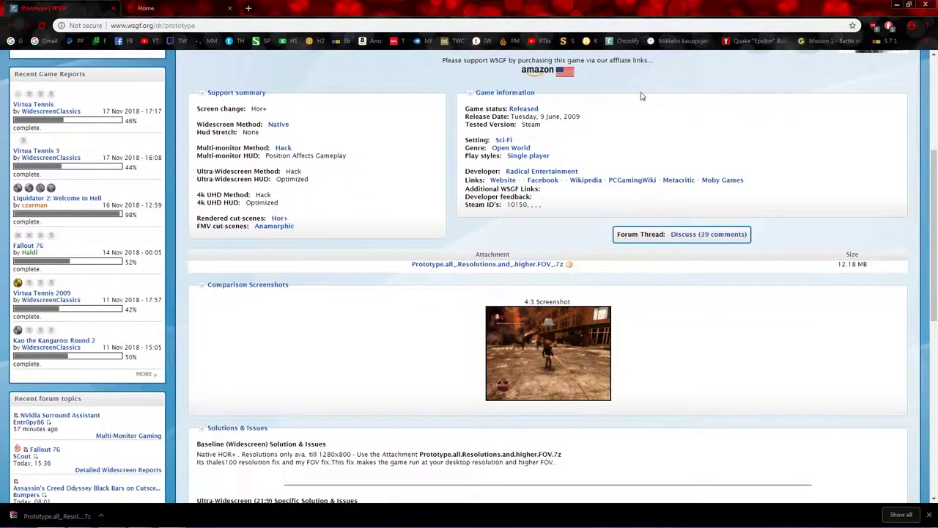
scroll(642, 96, down, 2)
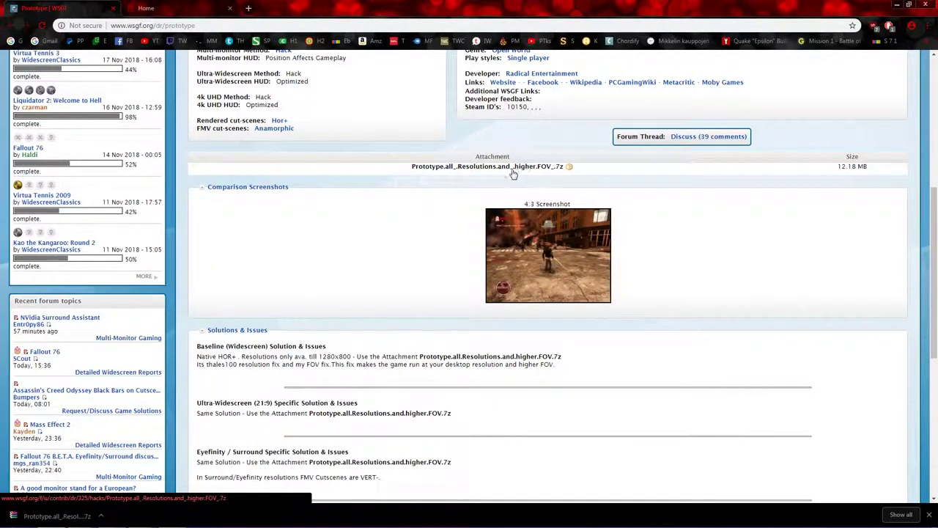
- Highlight the Attachment heading, close the downloads bar, and minimize Chrome
drag(475, 156, 510, 157)
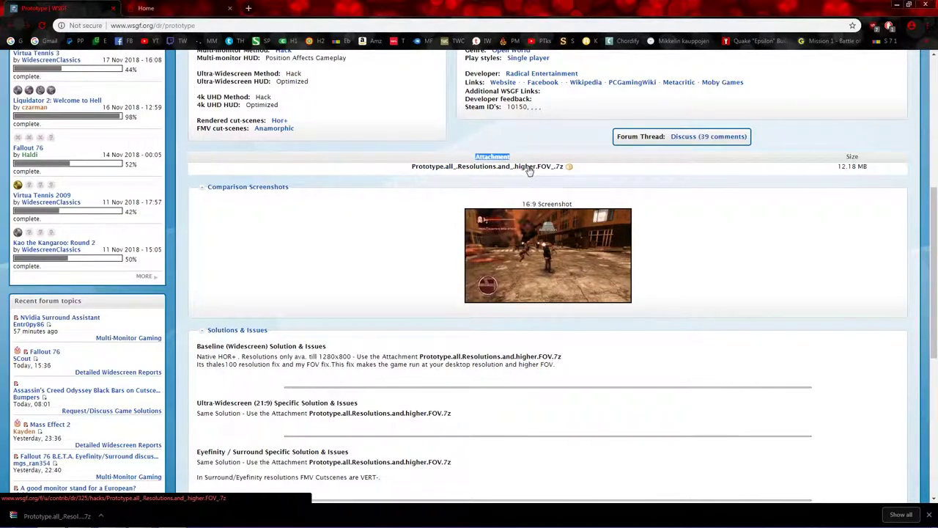
click(609, 182)
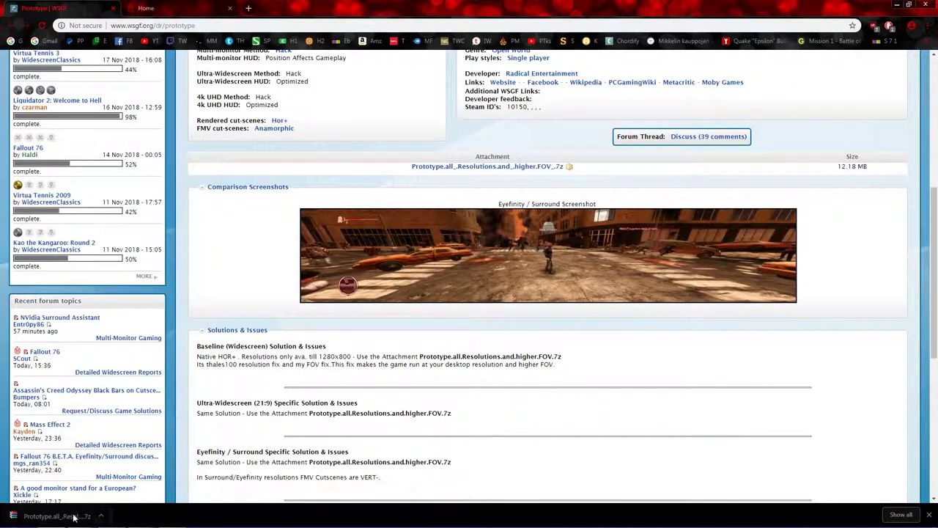
click(929, 515)
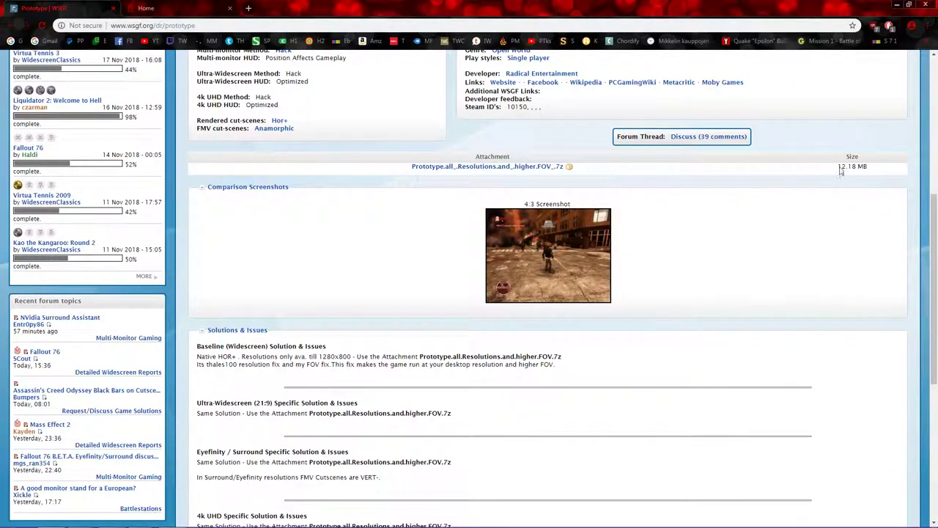
click(896, 5)
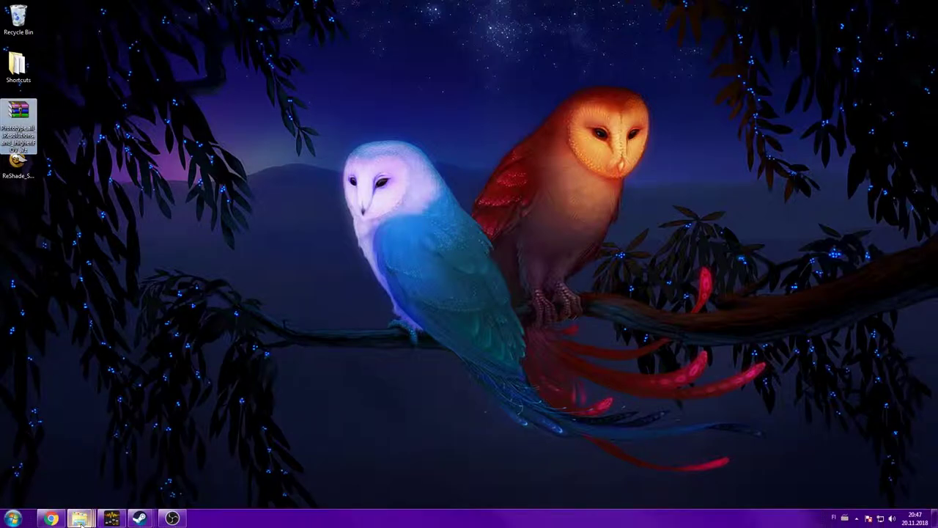
- Open Explorer on E:\Games\Steam\steamapps\common\Prototype and select the Prototype archive on the desktop
mouse_move(81, 519)
click(168, 468)
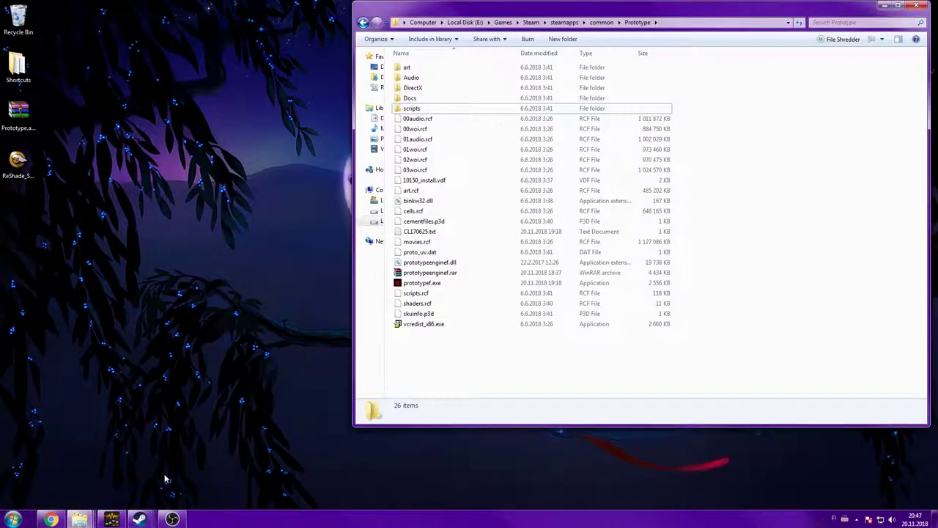
click(686, 22)
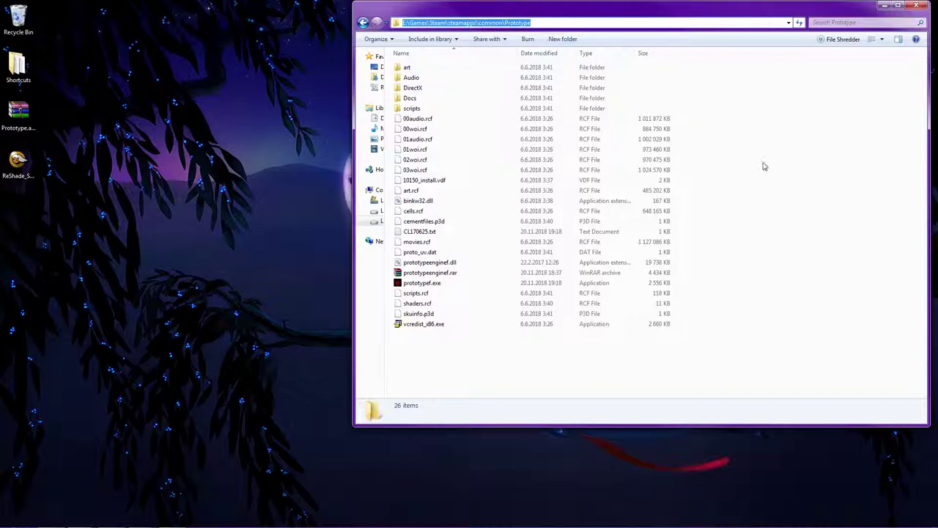
click(807, 250)
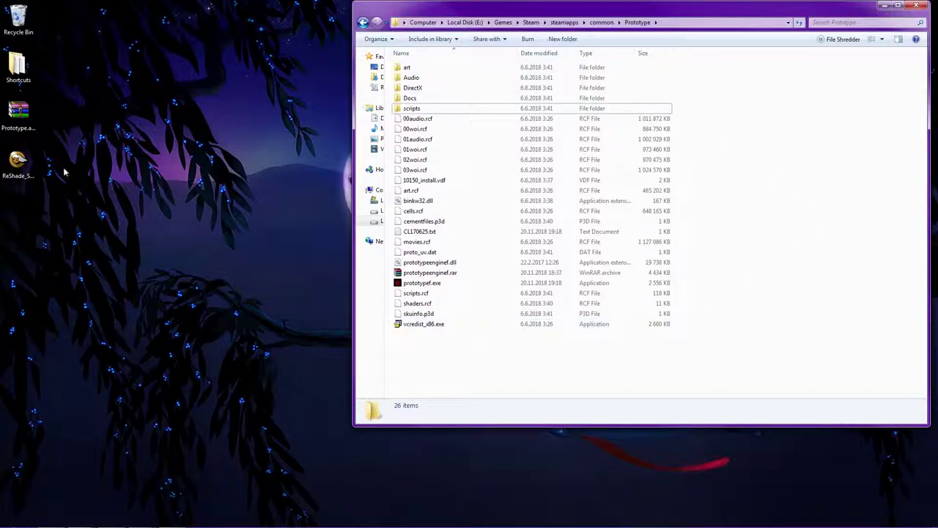
click(21, 111)
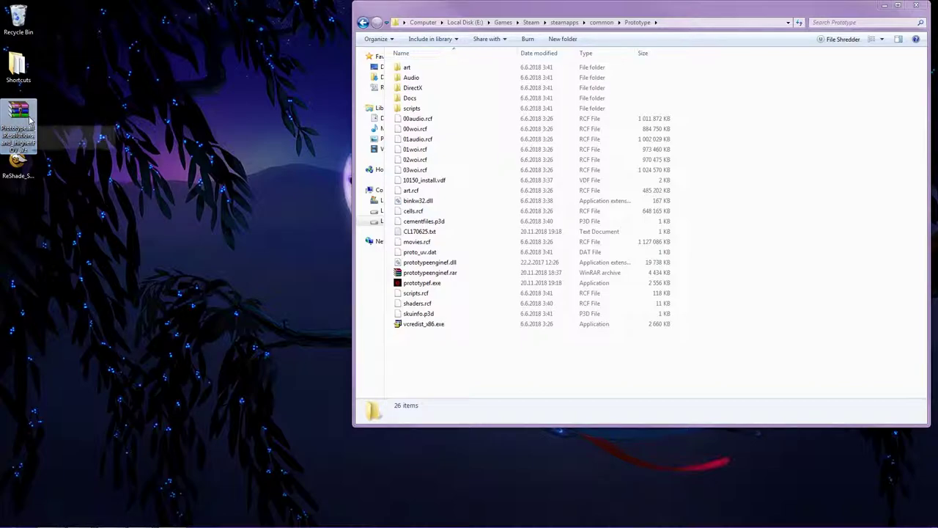
- Open the resolution fix archive in WinRAR, dismiss the licence notice, and enter All.Resolutions.and.higher.FOV
double_click(30, 121)
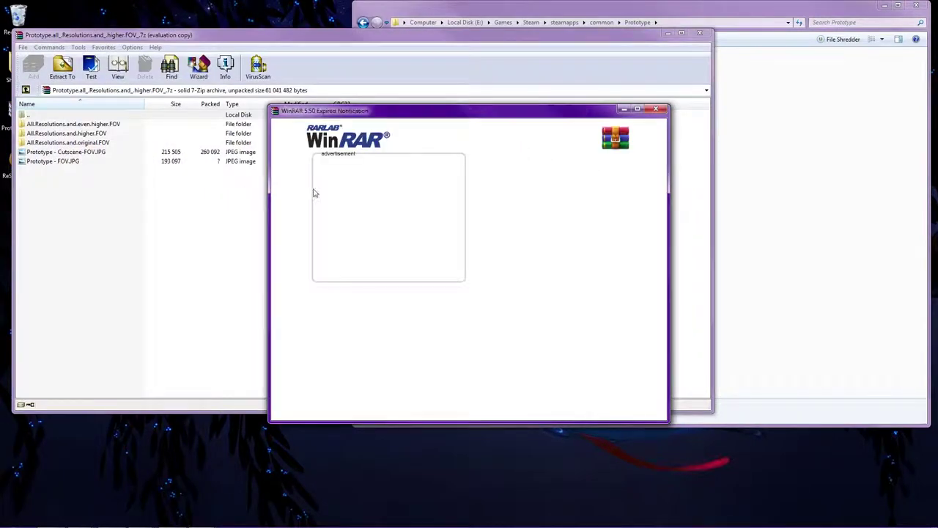
click(650, 111)
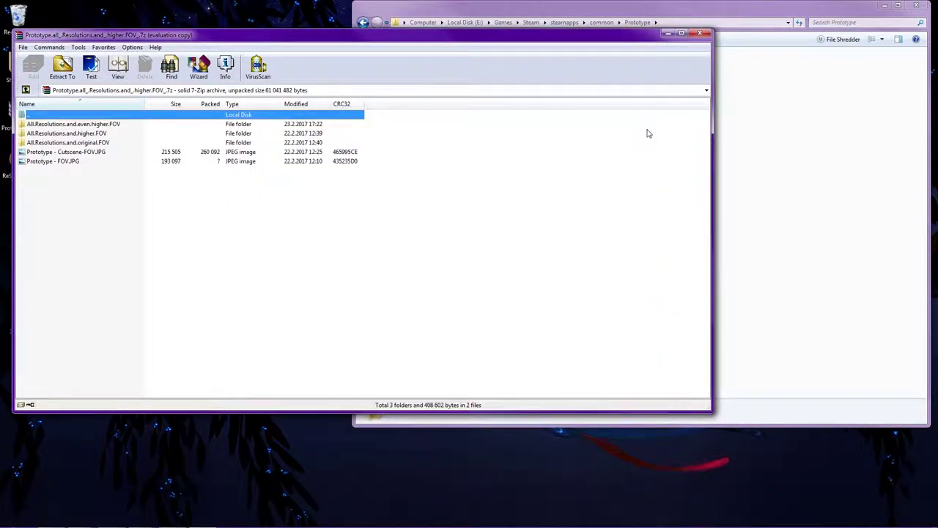
double_click(86, 134)
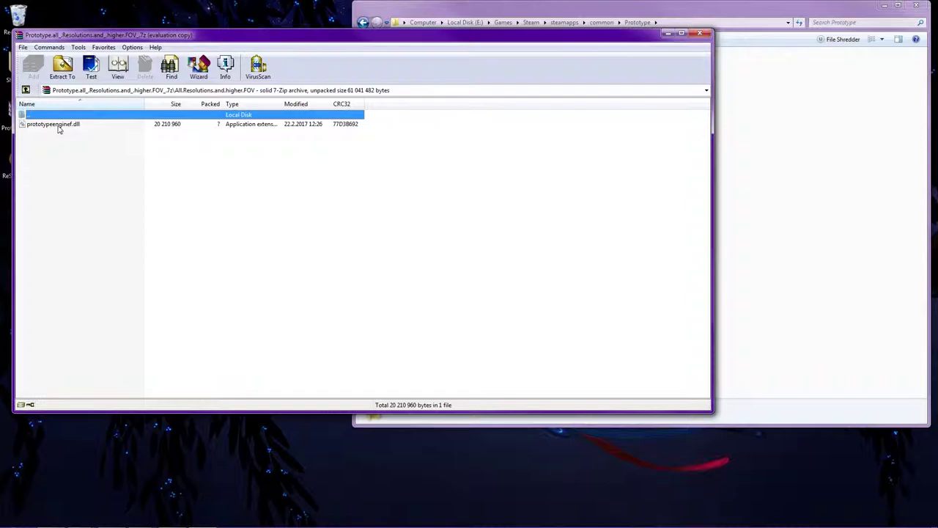
- Drag prototypeenginef.dll into the Prototype folder, replace the old copy, and close WinRAR
drag(58, 128, 866, 206)
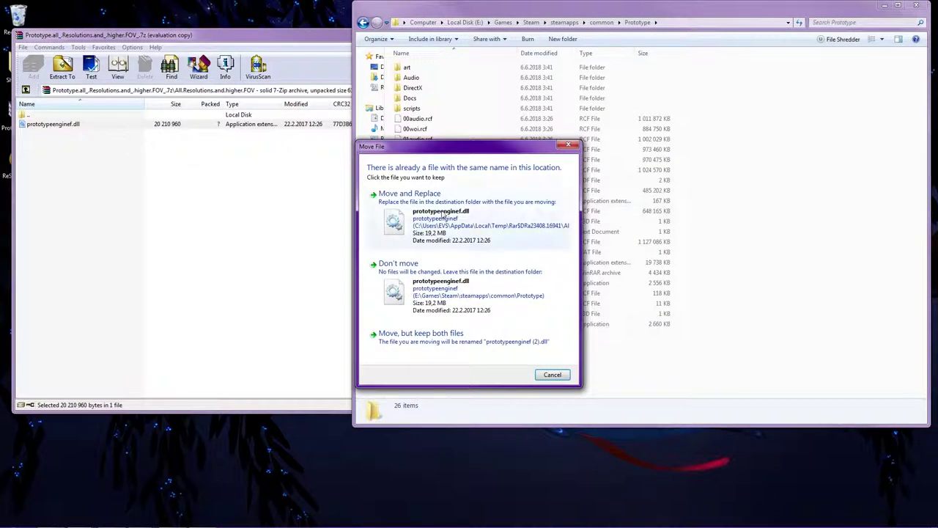
click(422, 215)
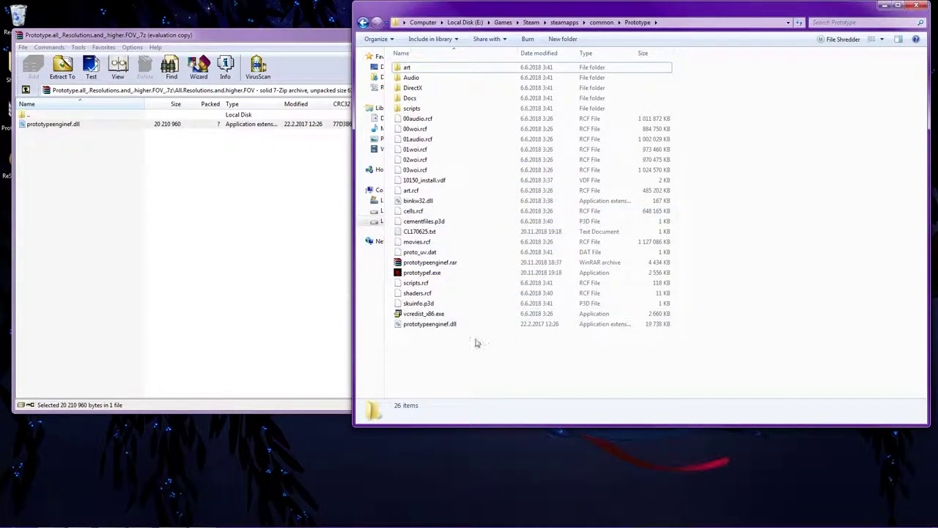
click(436, 327)
click(247, 233)
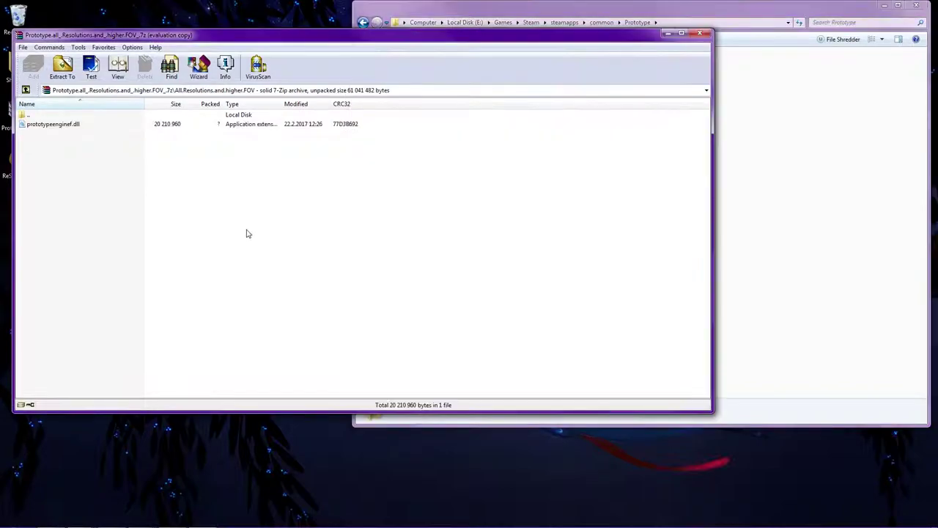
click(700, 33)
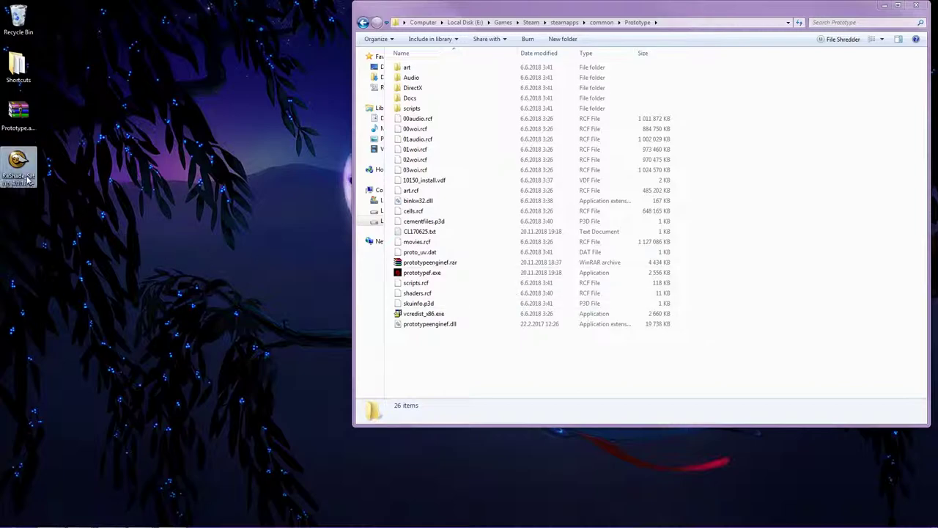
- Switch Chrome to the reshade.me tab and jump to its Download section
click(50, 519)
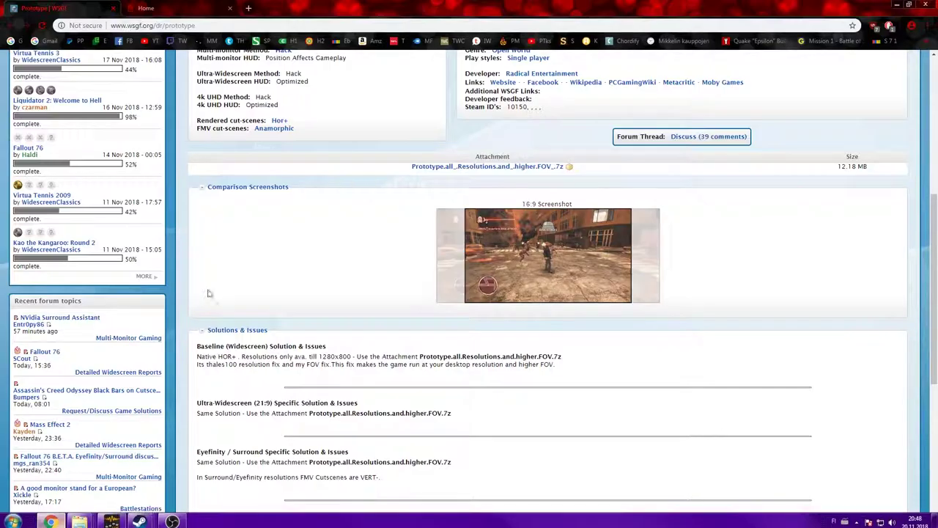
click(171, 9)
scroll(316, 183, up, 7)
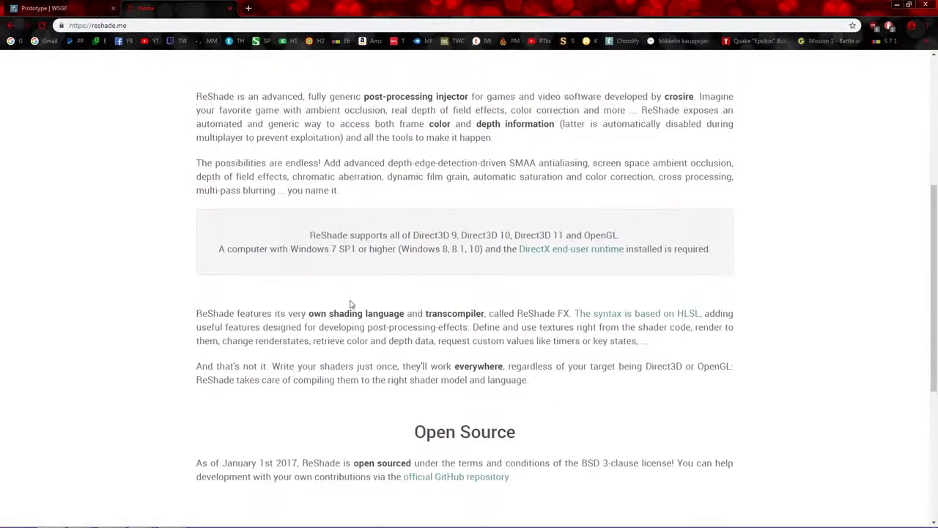
click(190, 26)
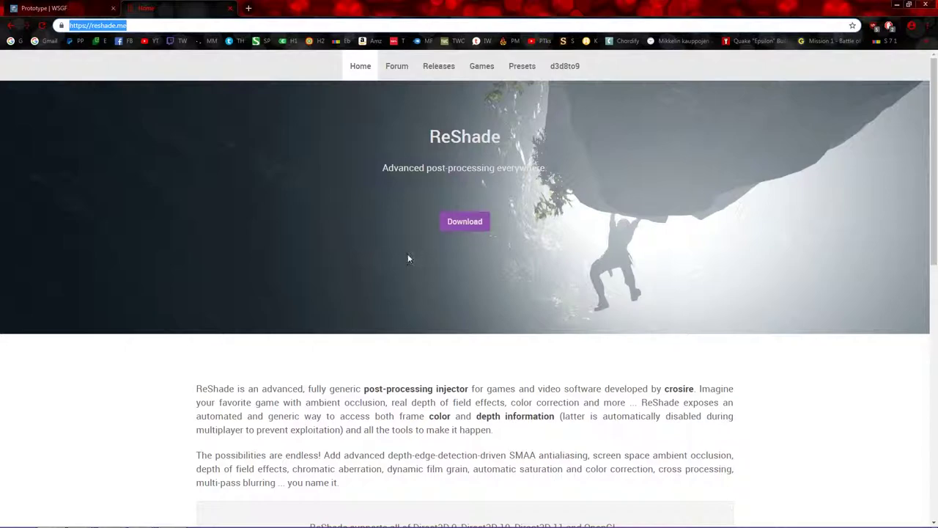
click(478, 221)
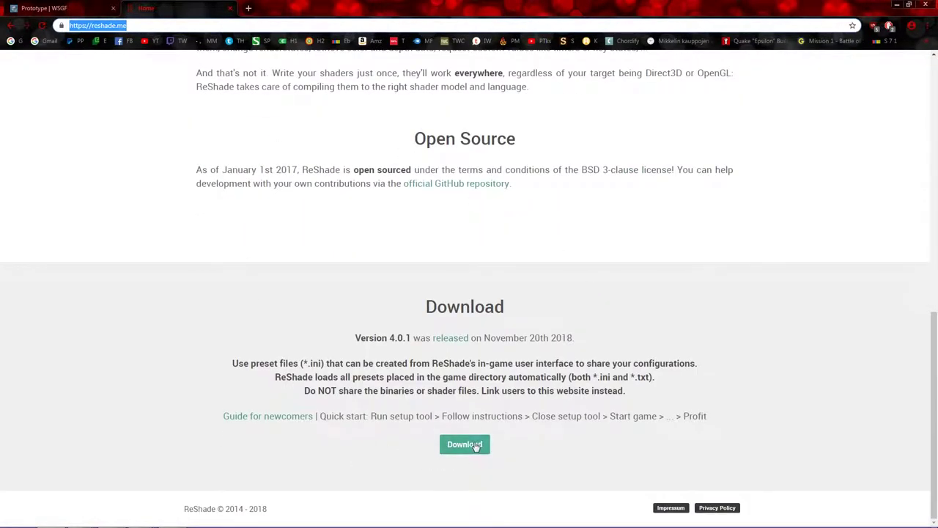
- Highlight the version 4.0.1 notes, minimize Chrome, and select the ReShade Setup file
drag(349, 337, 711, 393)
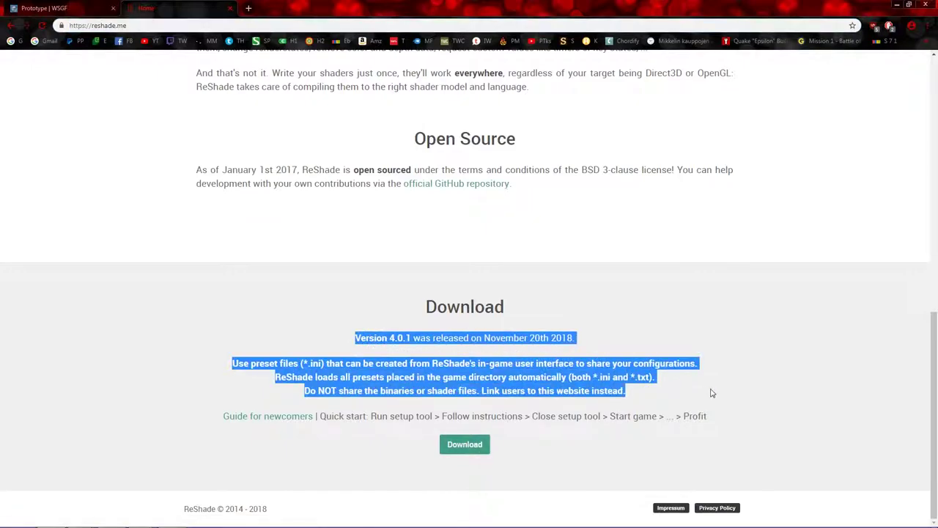
click(708, 321)
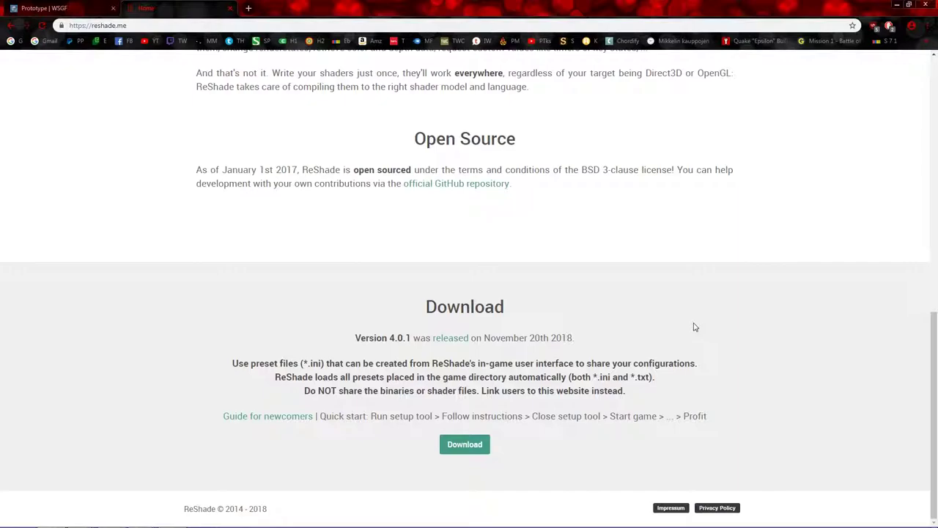
click(896, 4)
click(17, 168)
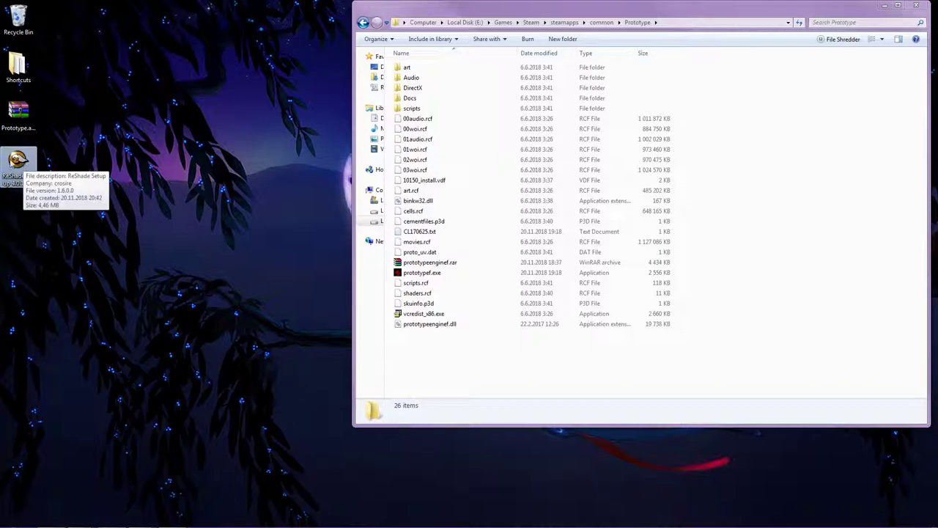
- Launch ReShade Setup, unchecking 'Always ask before opening this file' and choosing Run
double_click(19, 159)
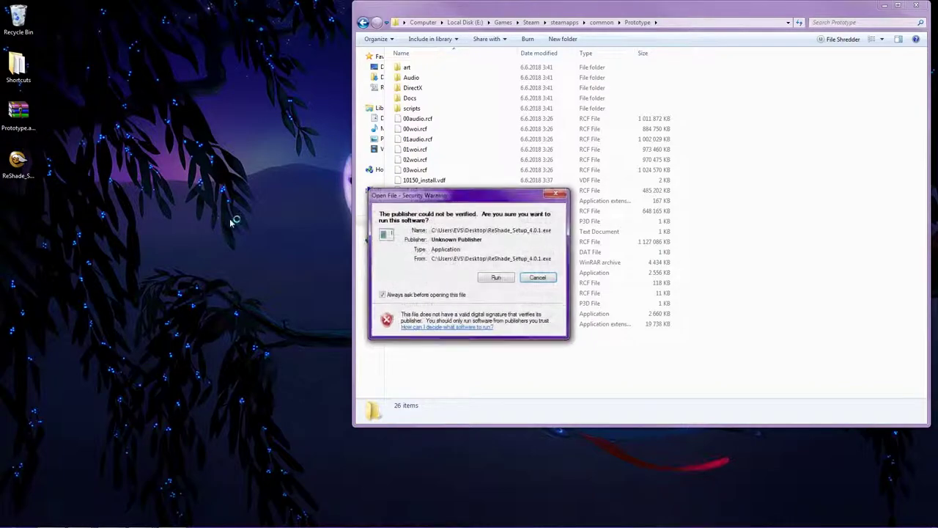
click(395, 295)
click(497, 279)
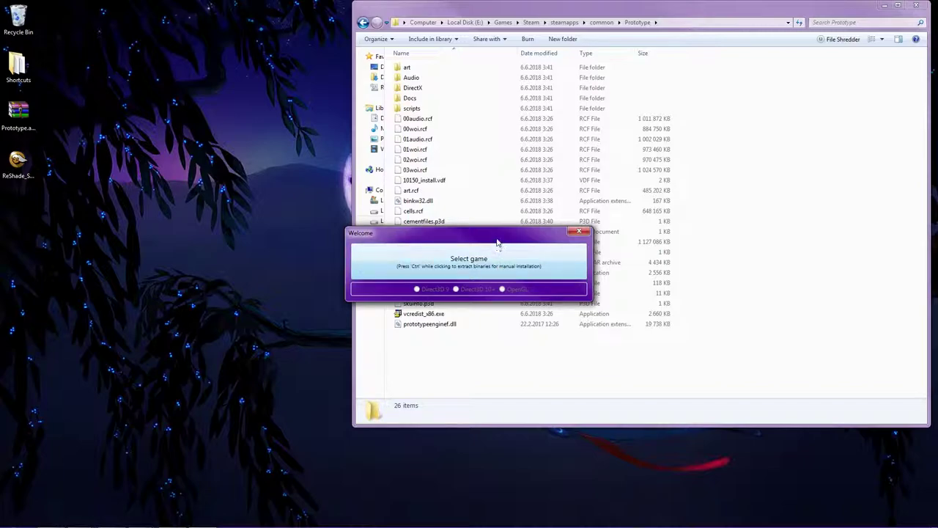
- Move the Welcome window aside, inspect prototypef.exe in the game folder, then choose Select game
drag(499, 236, 252, 207)
click(447, 279)
click(447, 277)
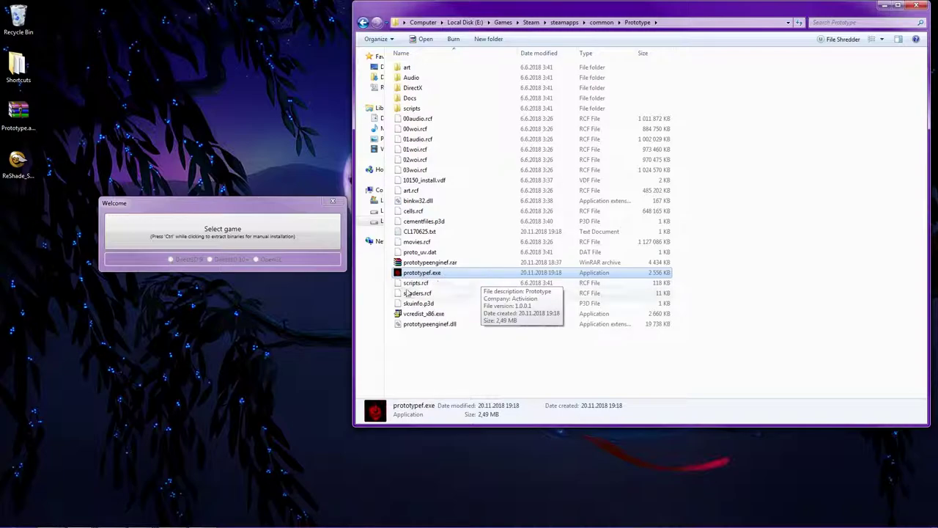
click(462, 359)
click(270, 213)
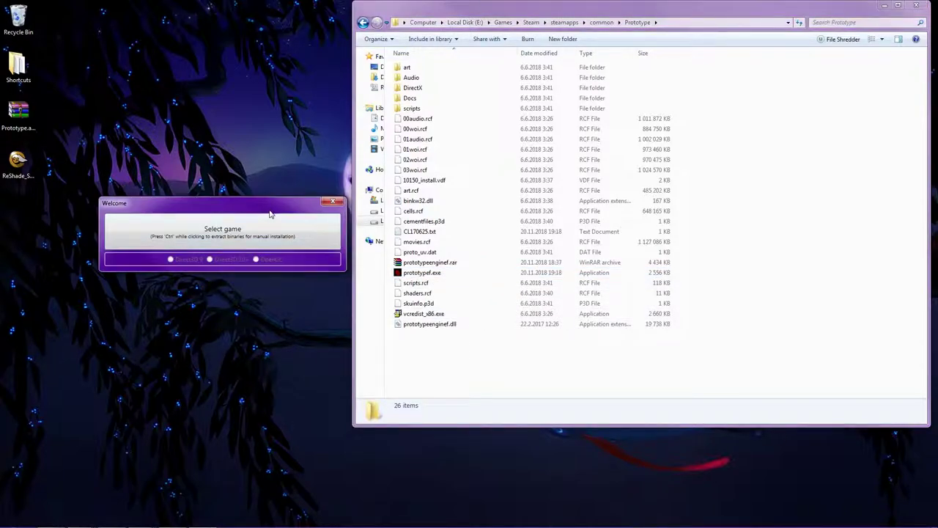
click(235, 233)
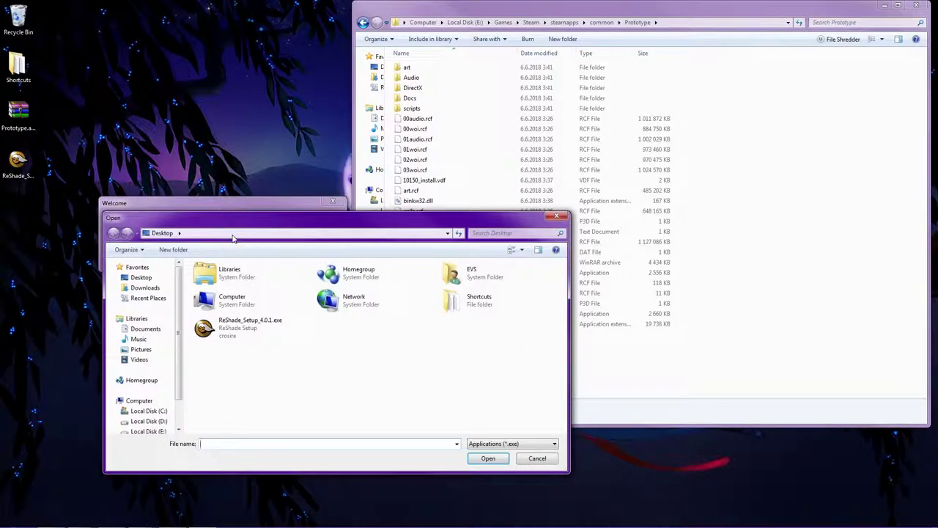
- Browse from drive E: through Games, Steam and steamapps to the common folder
click(162, 432)
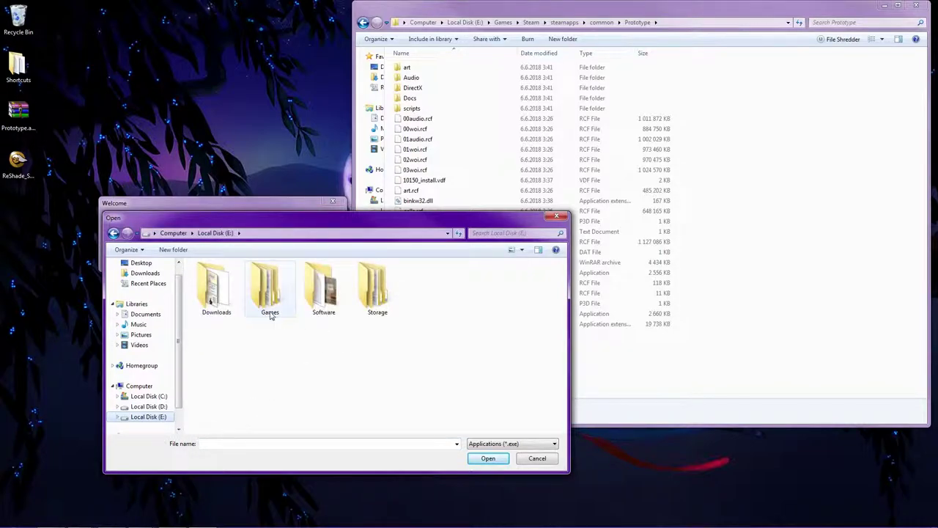
click(273, 296)
double_click(273, 296)
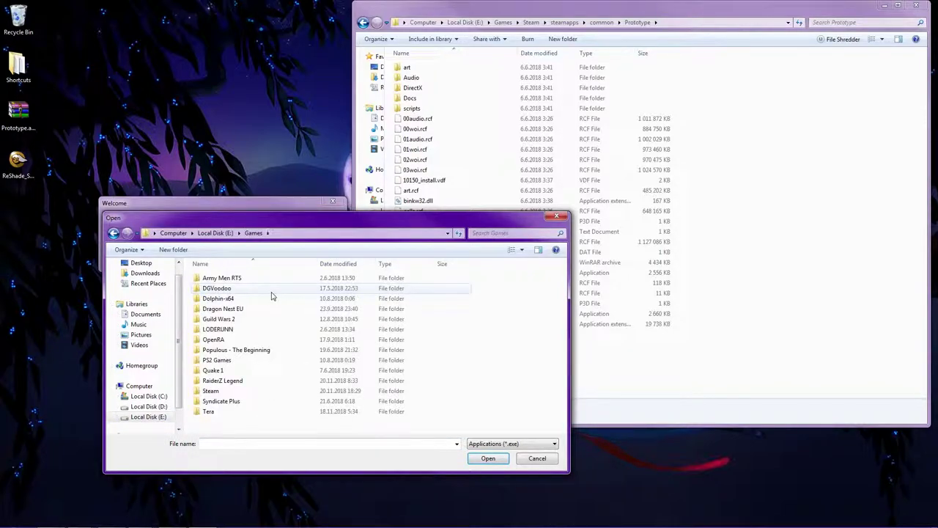
double_click(240, 391)
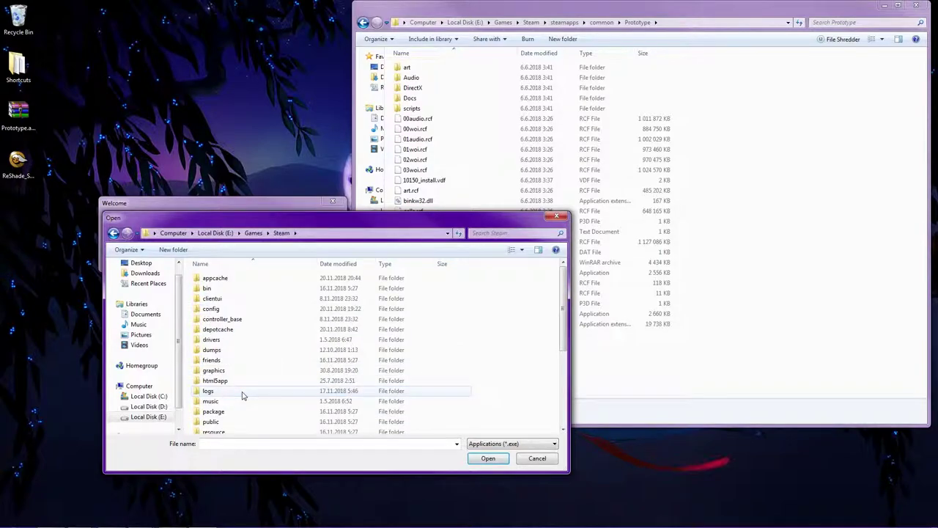
scroll(245, 394, down, 3)
double_click(247, 390)
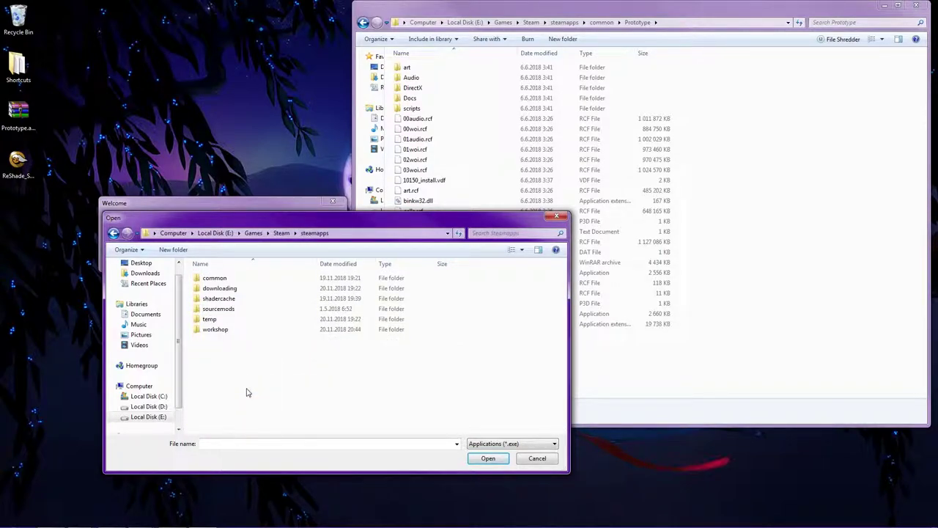
double_click(236, 276)
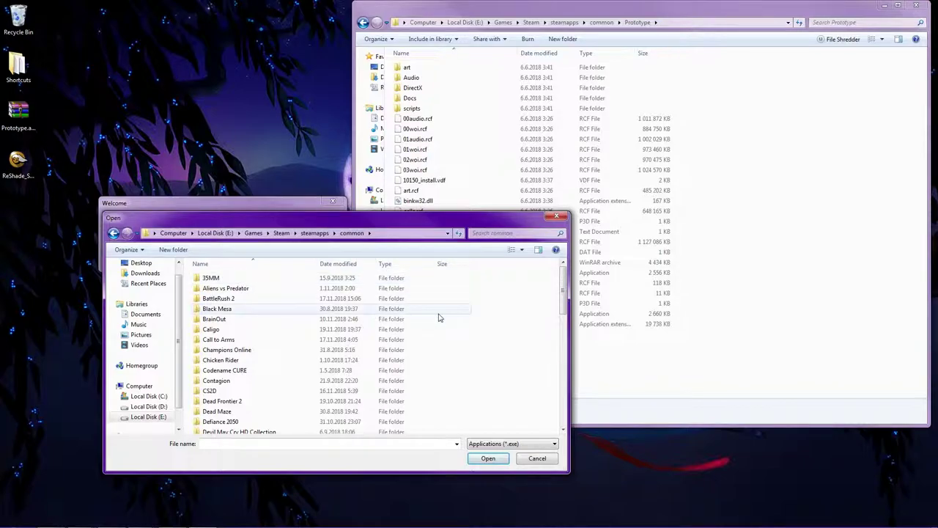
- Open the Prototype folder and confirm prototypef.exe as the game executable
drag(454, 213, 454, 208)
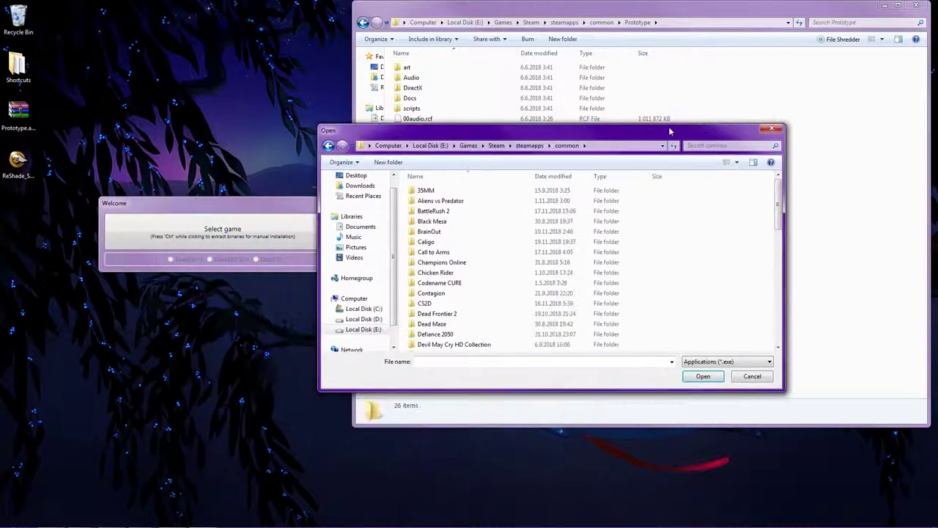
drag(669, 130, 706, 112)
scroll(513, 326, down, 3)
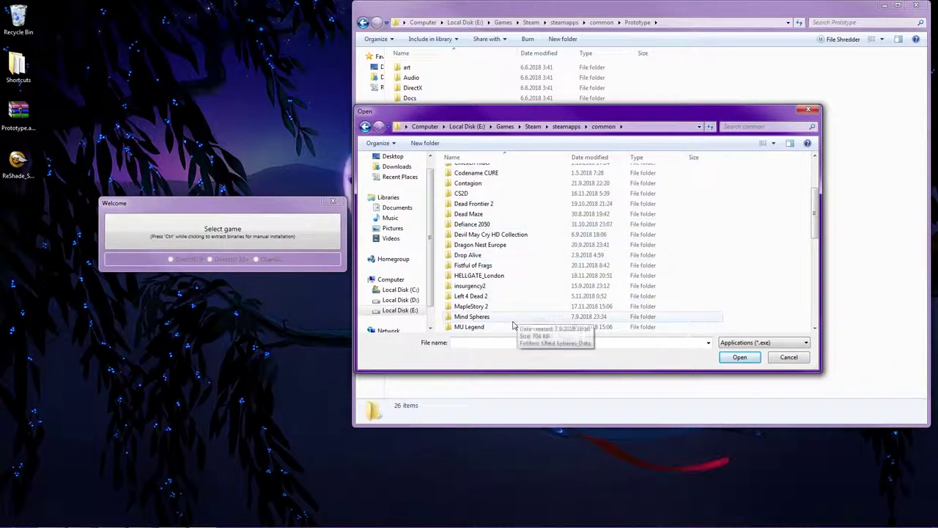
scroll(513, 325, down, 2)
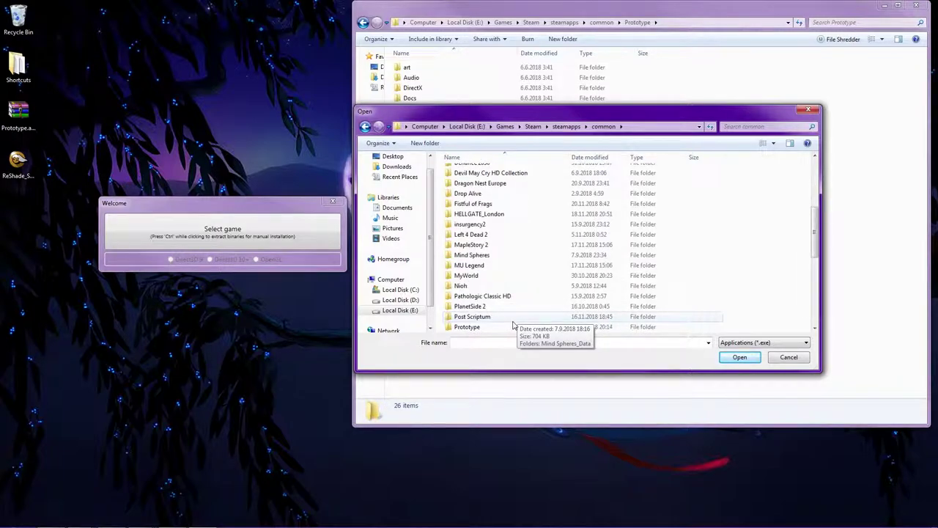
double_click(501, 327)
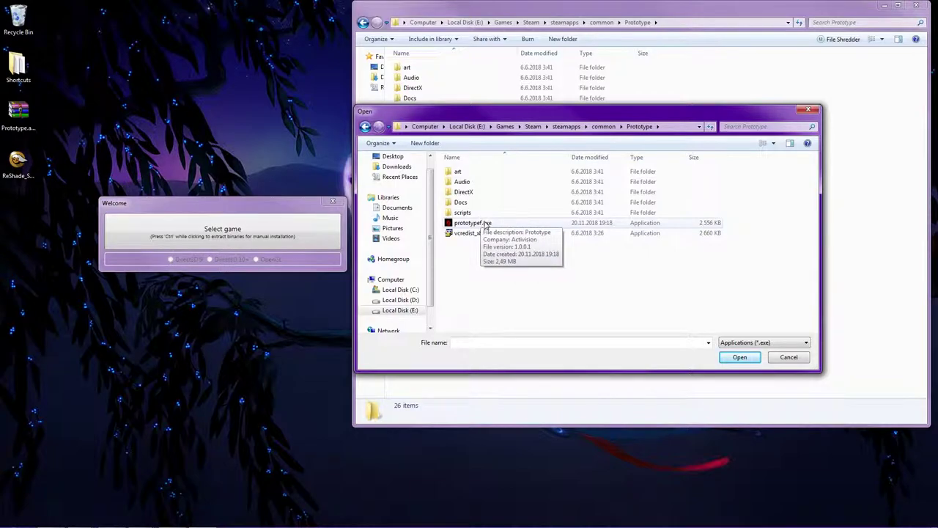
click(512, 228)
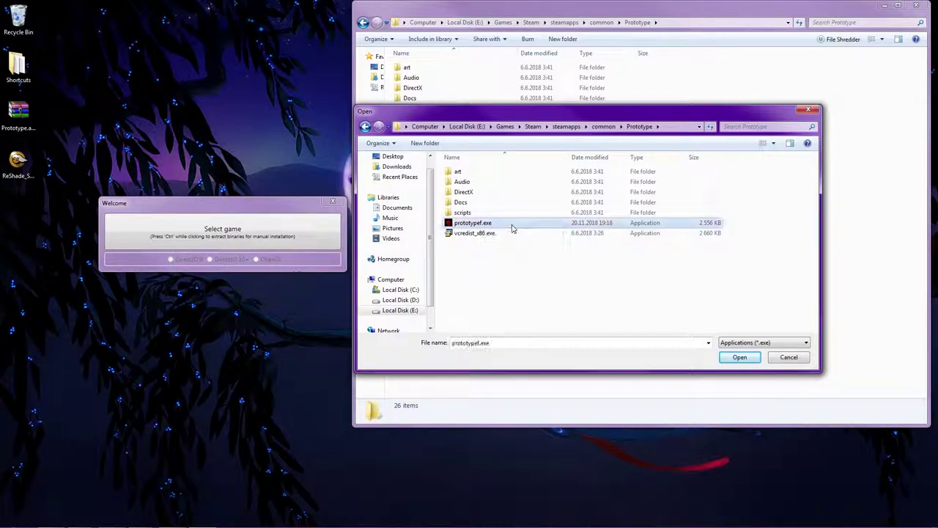
click(739, 358)
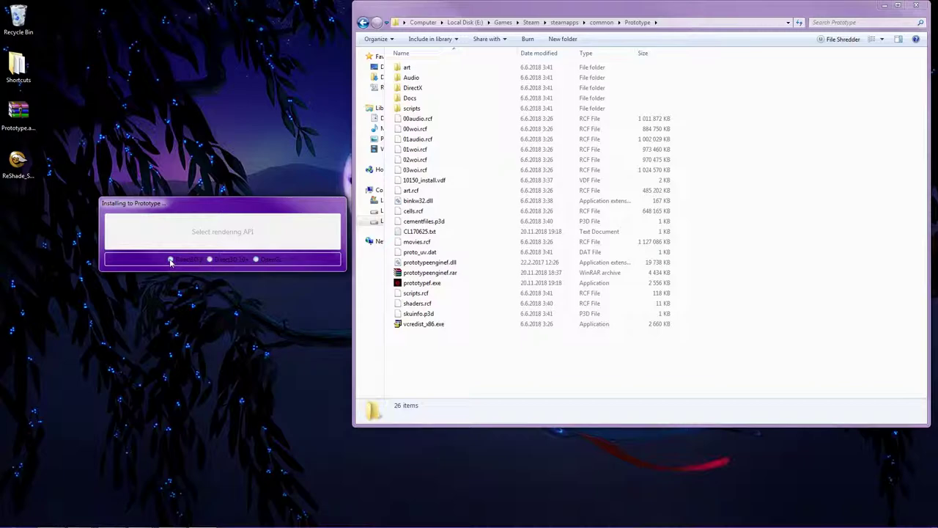
- Install ReShade for Direct3D 9, downloading the standard shaders with all effects checked, then close the installer
click(170, 260)
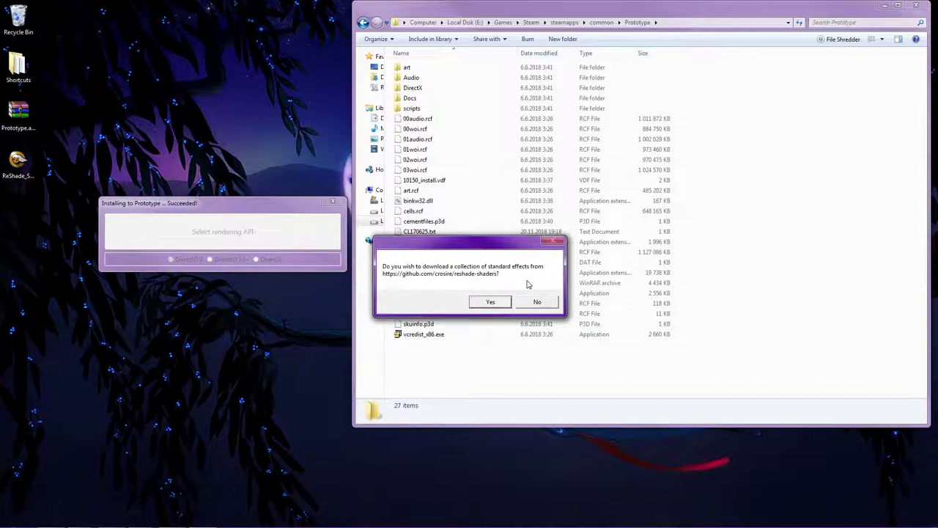
click(488, 303)
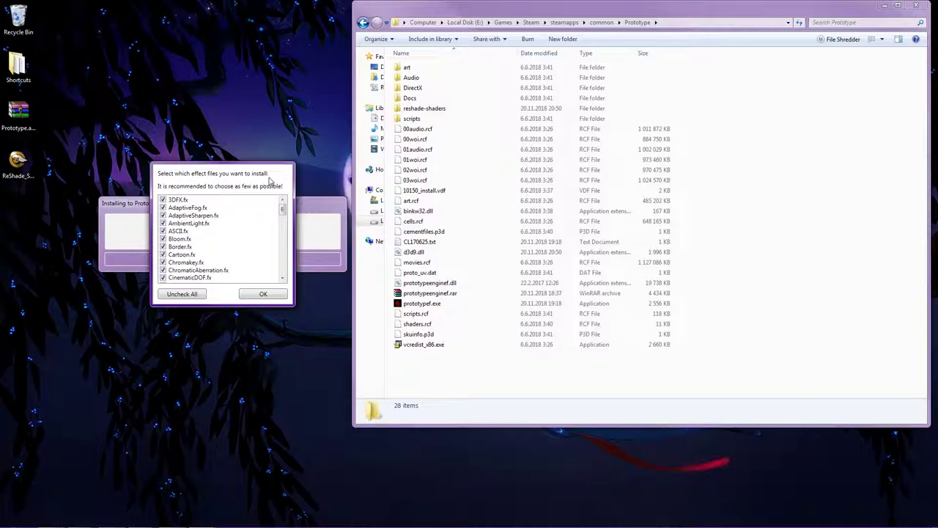
drag(284, 212, 283, 282)
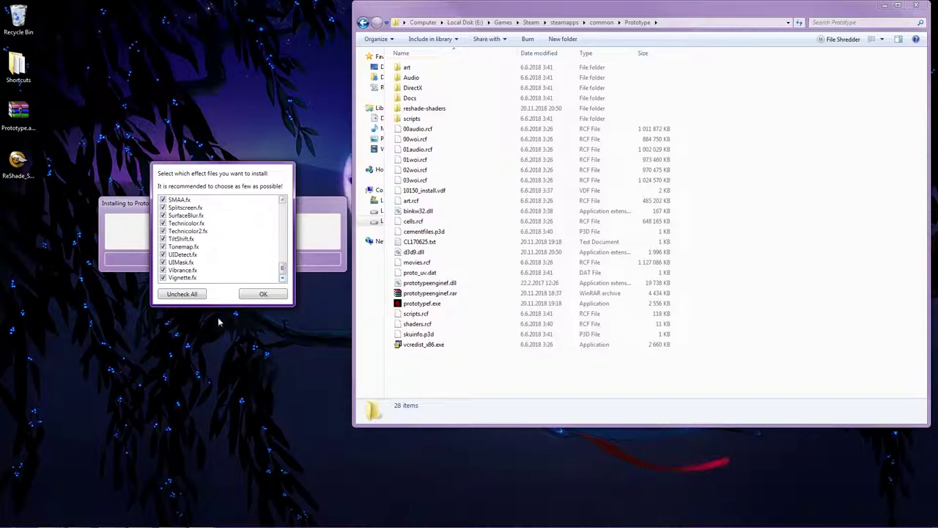
click(272, 295)
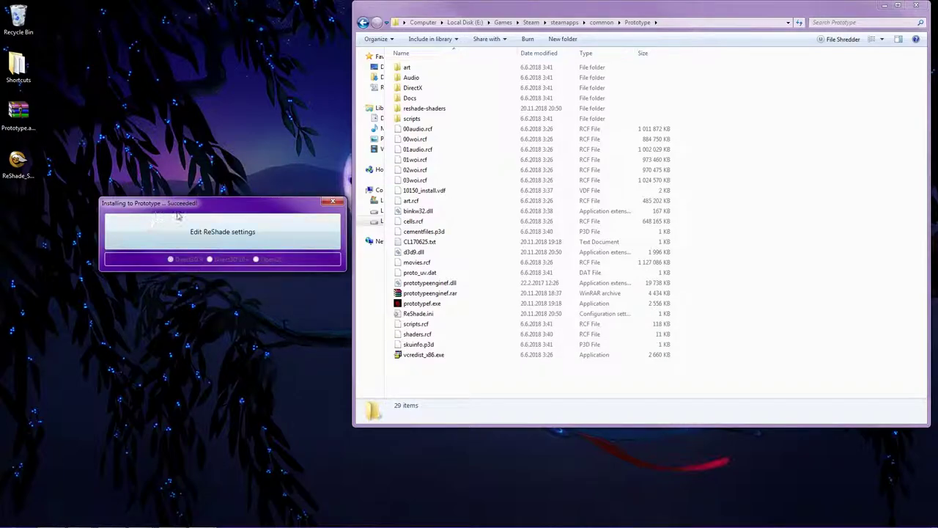
click(331, 203)
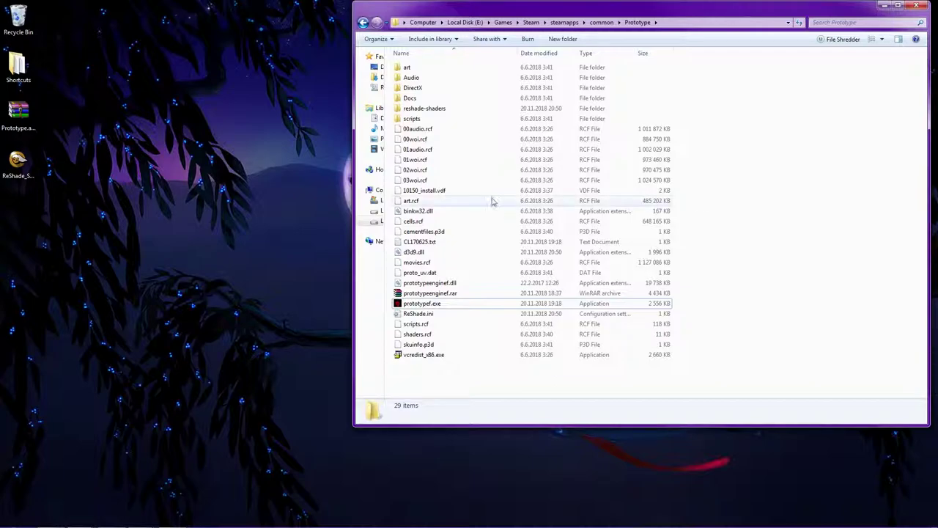
- Select prototypef.exe, then bring Steam forward to launch Prototype
click(466, 305)
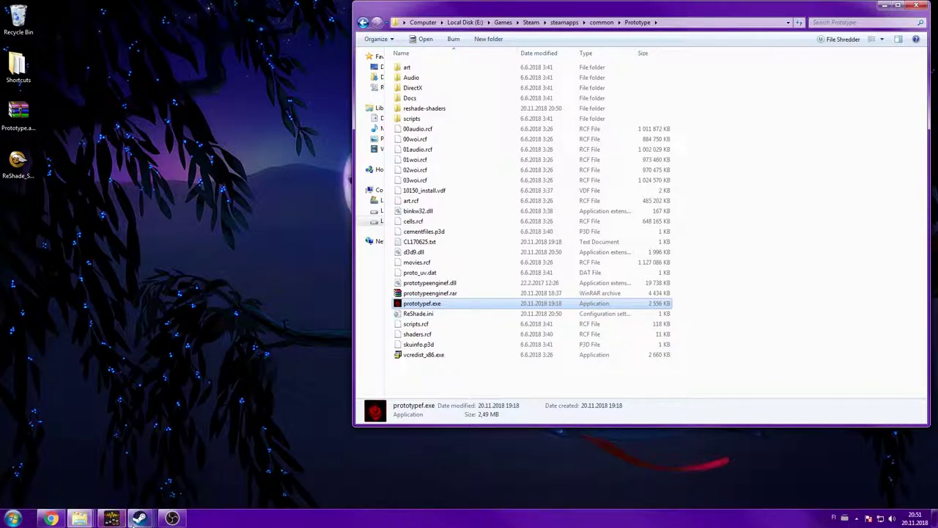
mouse_move(137, 519)
click(52, 476)
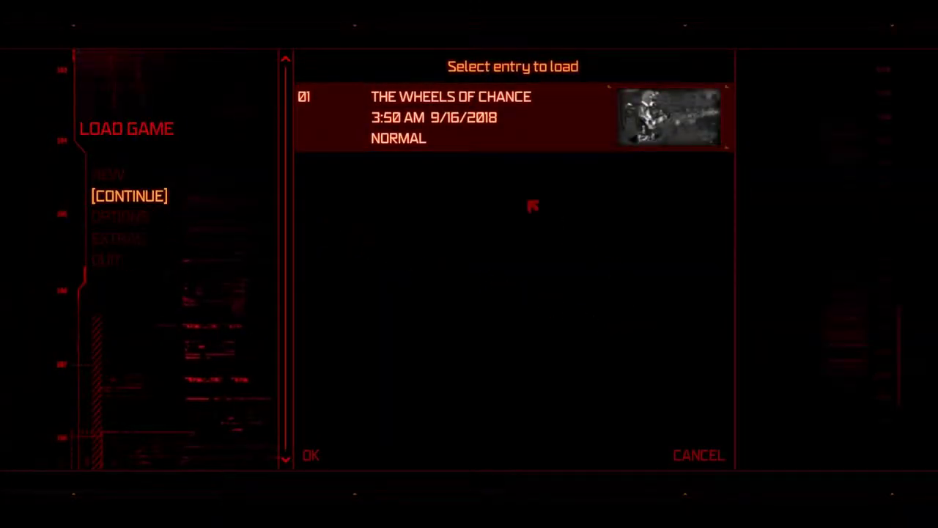
- Load the THE WHEELS OF CHANCE save and toggle the ReShade overlay with Home
click(516, 132)
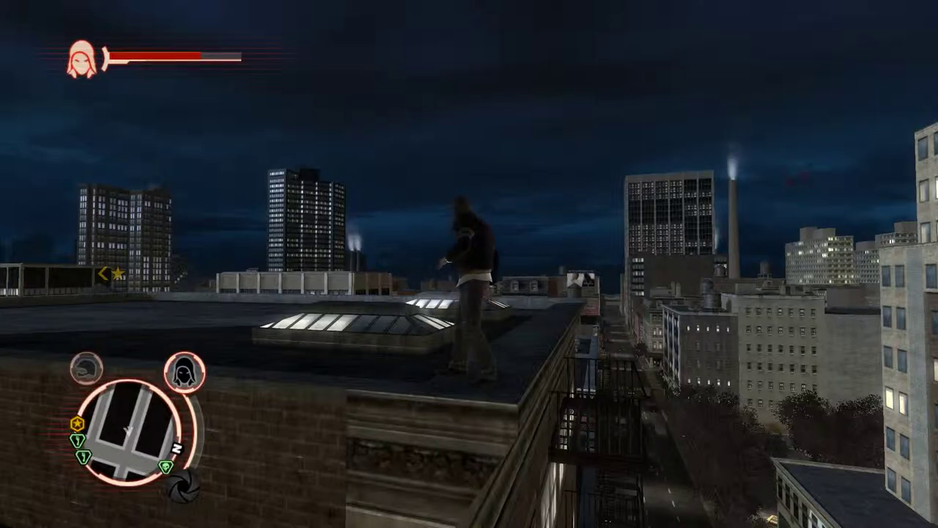
key(Home)
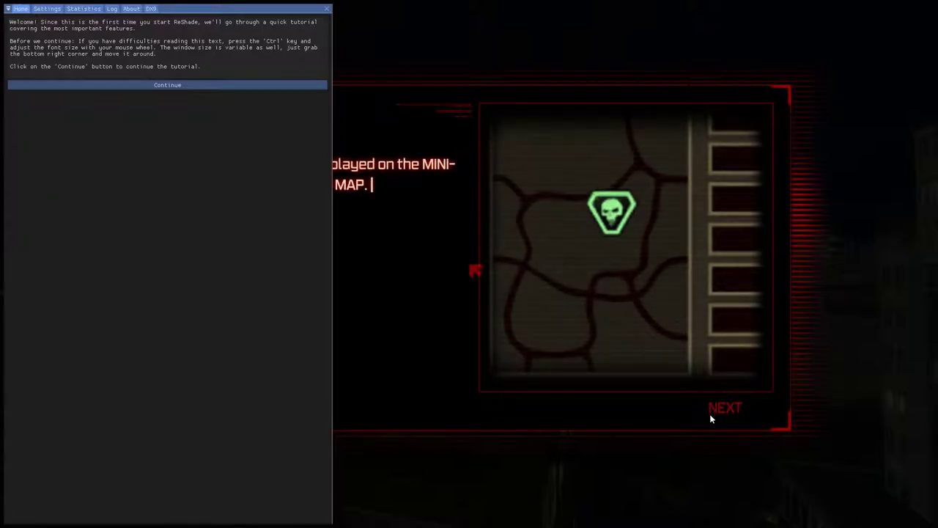
key(Home)
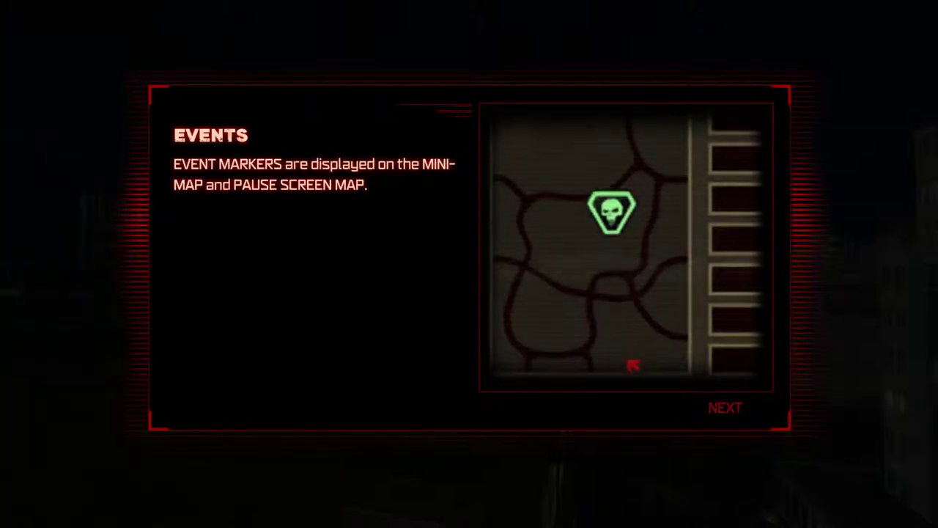
- Click through the in-game tutorial pages, then reopen the ReShade overlay with Home
click(724, 408)
click(728, 407)
click(731, 408)
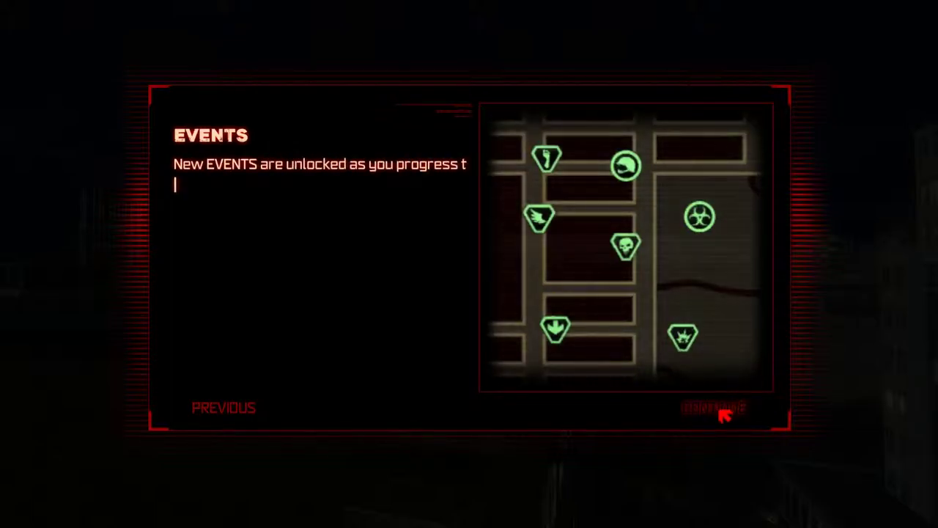
click(723, 411)
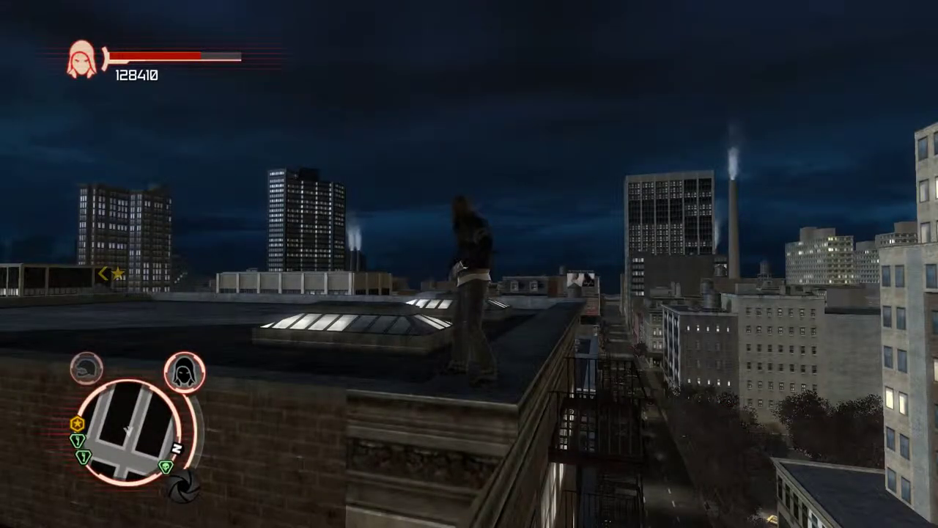
key(Home)
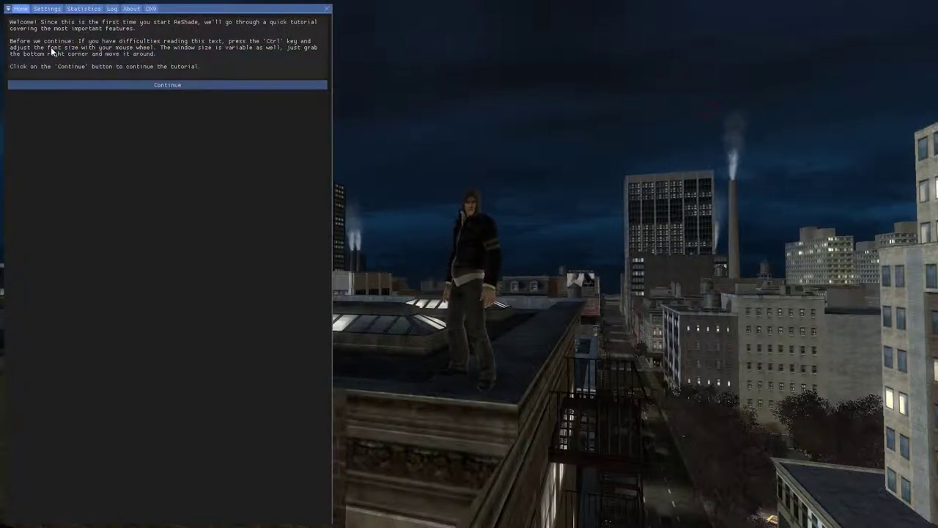
- Add a preset named 'Prototype' with '+', then continue the tutorial to the technique list
click(250, 87)
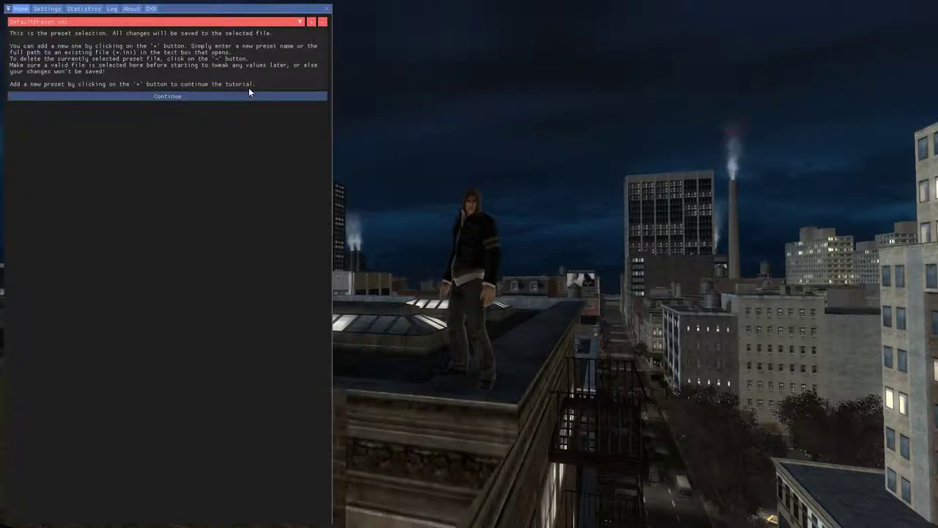
click(312, 23)
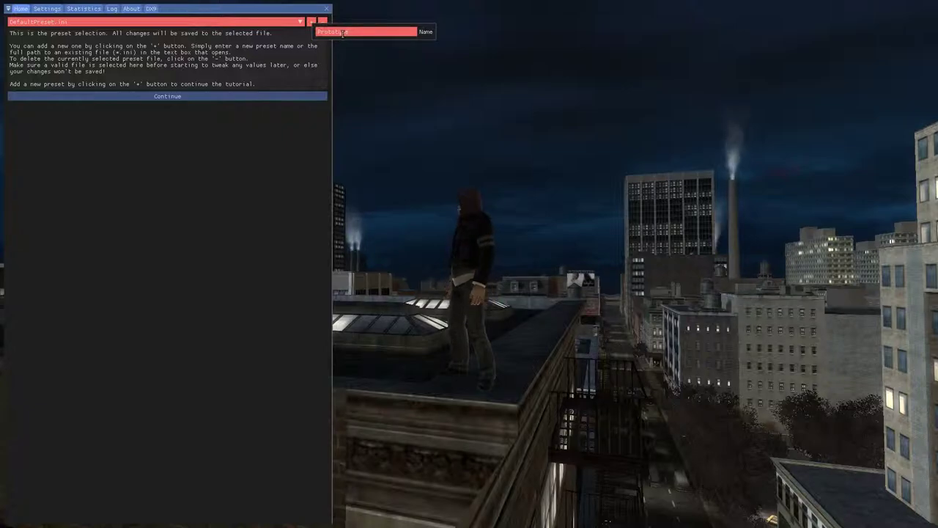
text(Prototype)
key(Return)
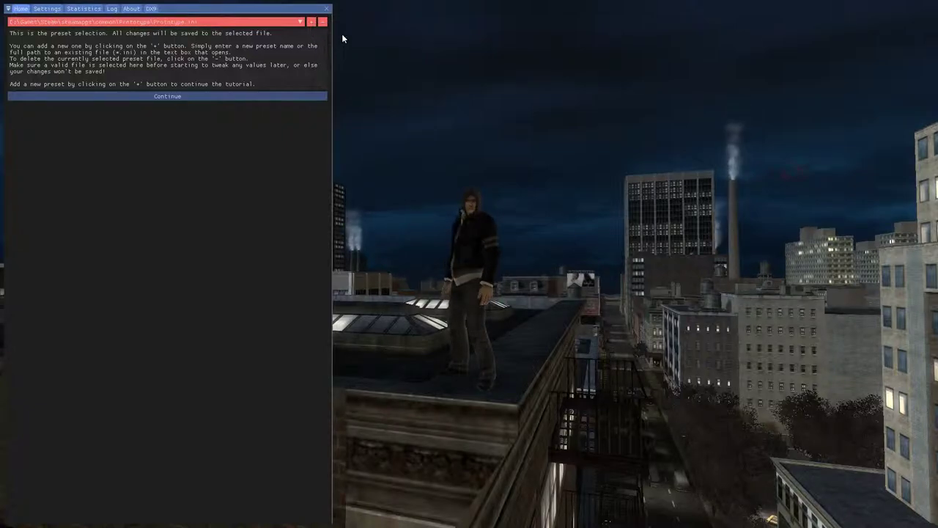
click(119, 97)
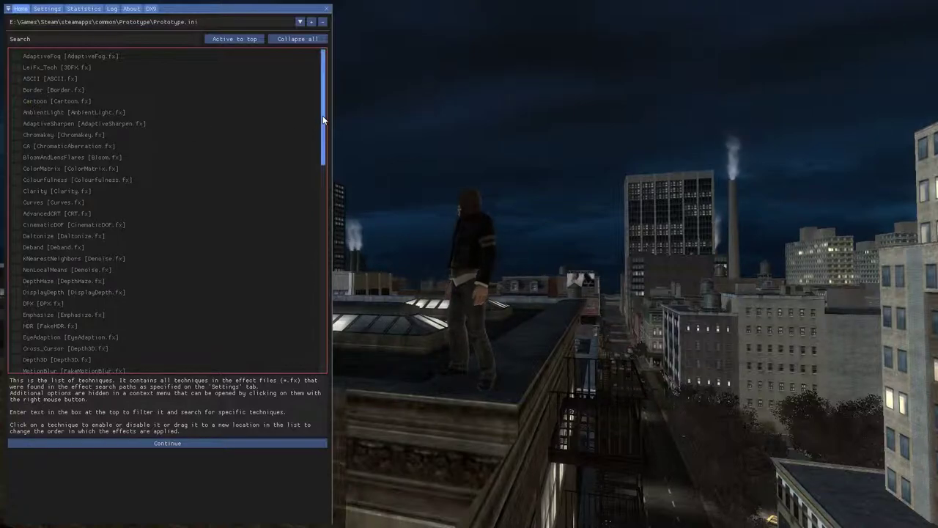
- Advance the ReShade tutorial to the variables explanation
drag(324, 119, 327, 326)
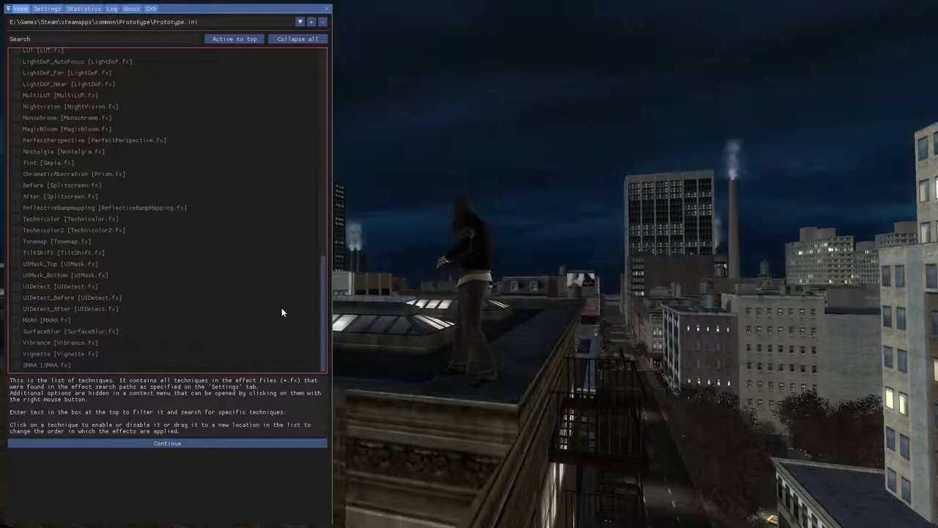
drag(322, 294, 288, 78)
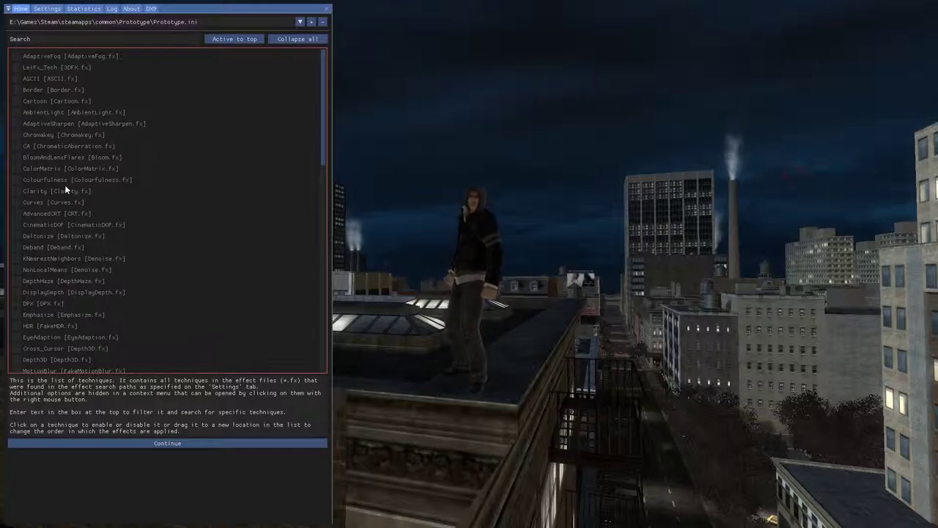
click(187, 445)
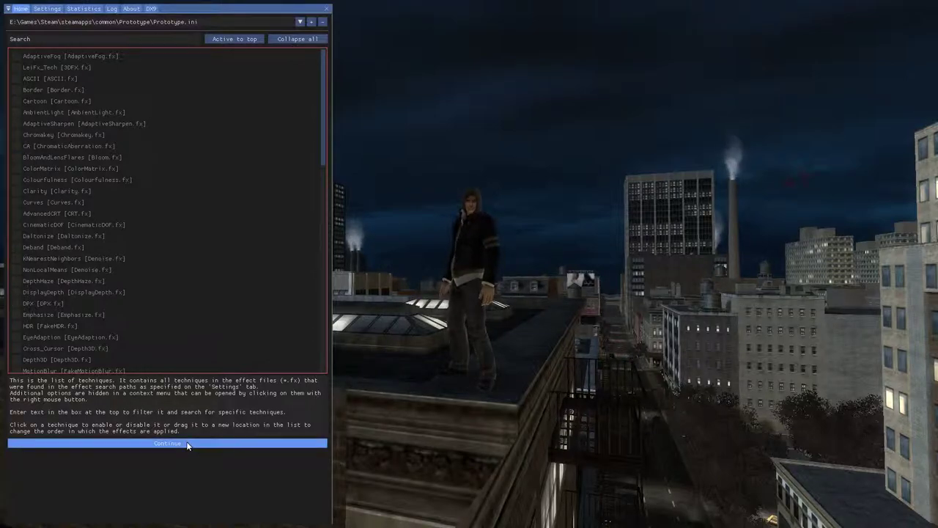
- Enable AdaptiveSharpen, compare it off and on, and set Sharpening strength to 0.006
click(17, 125)
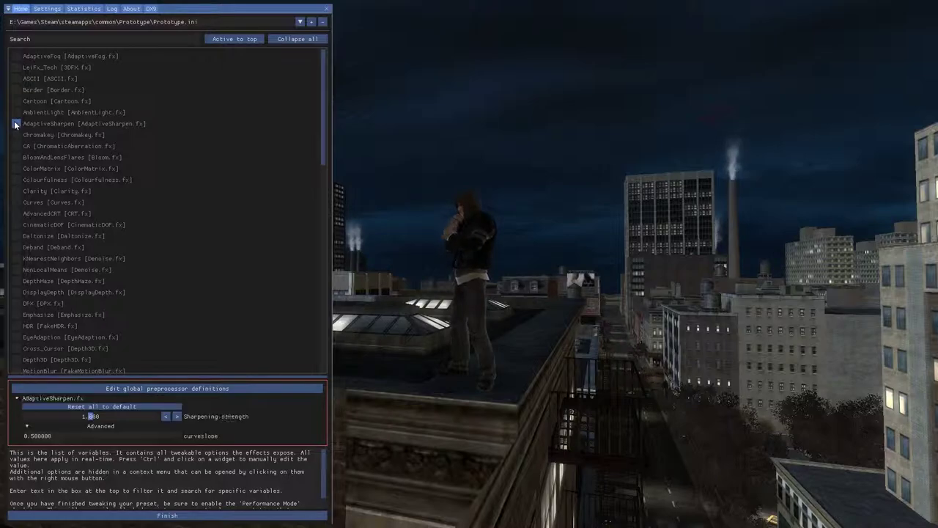
click(15, 125)
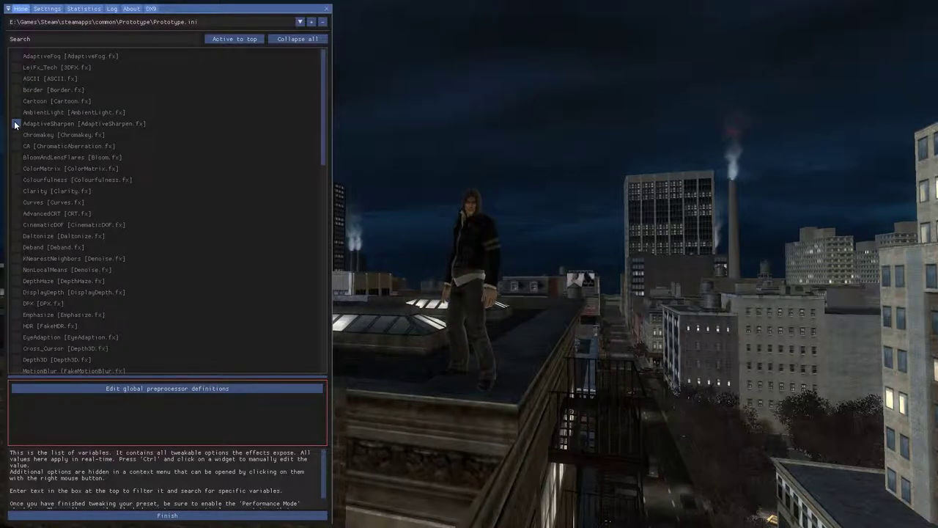
click(15, 125)
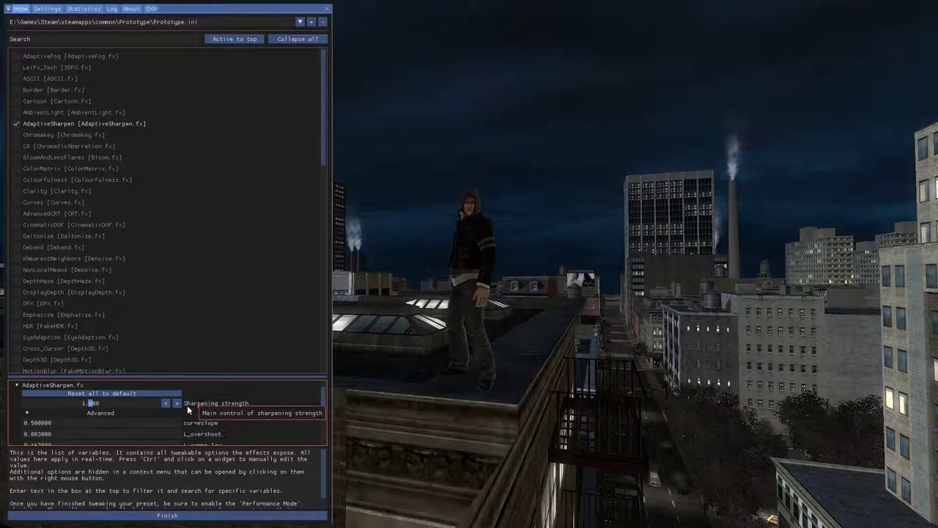
drag(115, 399, 94, 413)
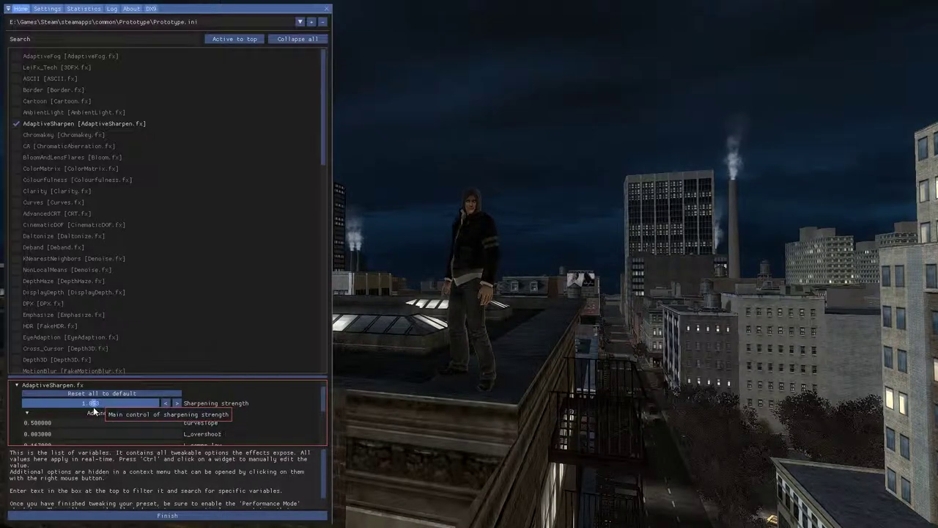
text(0.006)
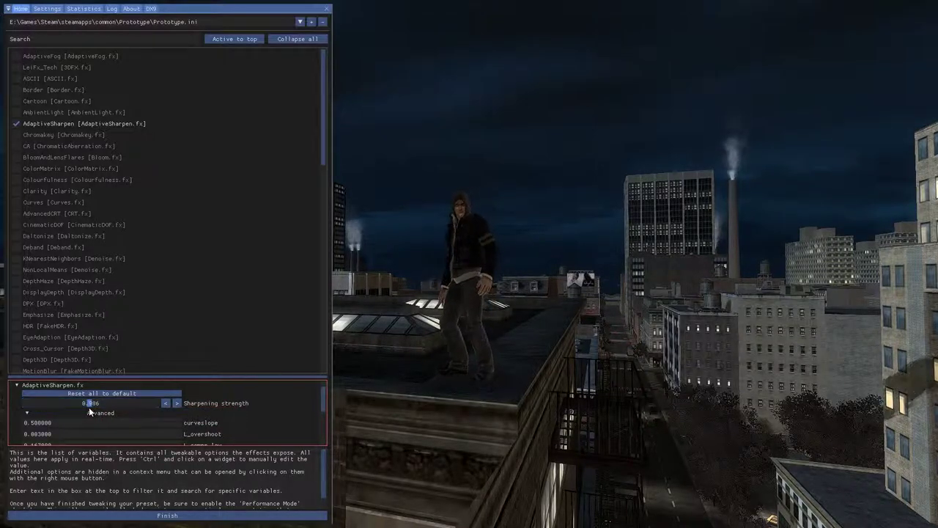
- Enable Curves in Luma mode and lower its Contrast to about 0.378
click(17, 205)
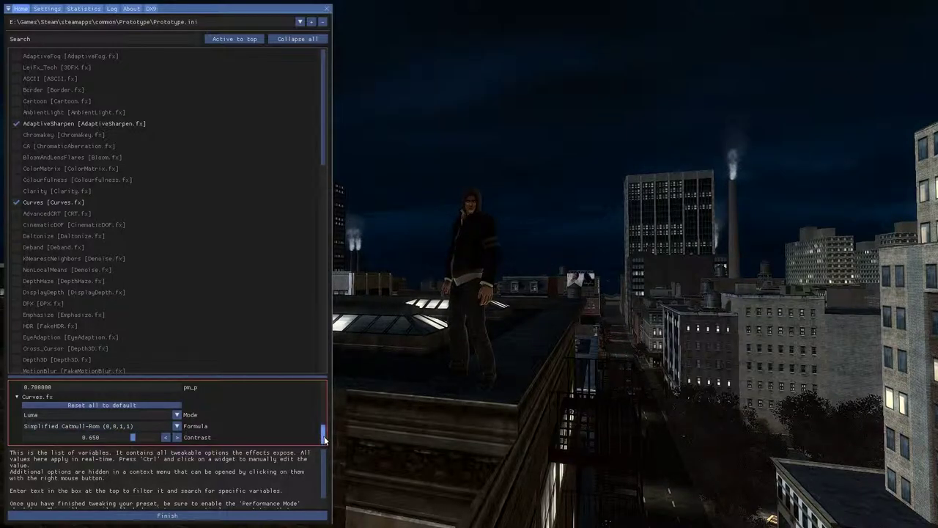
mouse_move(320, 433)
mouse_down()
mouse_move(324, 365)
mouse_move(317, 435)
mouse_up()
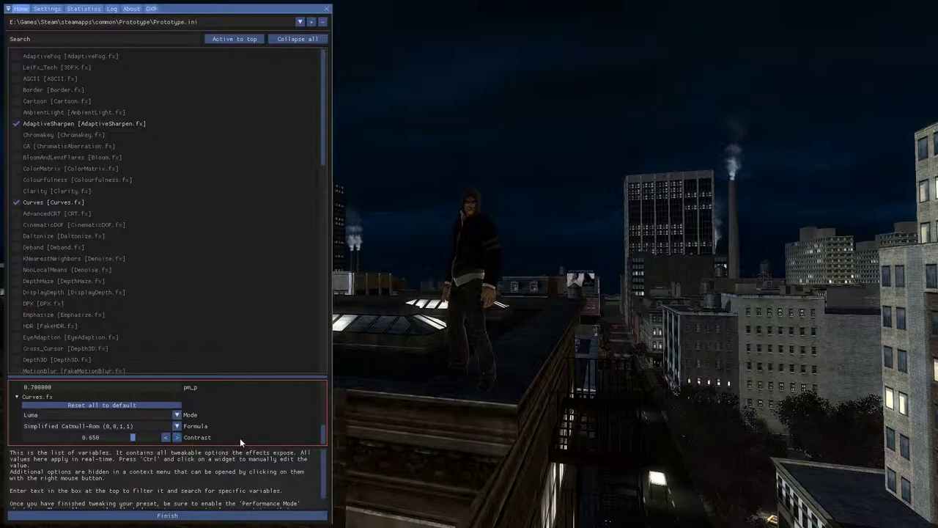
mouse_move(98, 440)
mouse_down()
mouse_move(137, 440)
mouse_move(69, 438)
mouse_move(115, 441)
mouse_up()
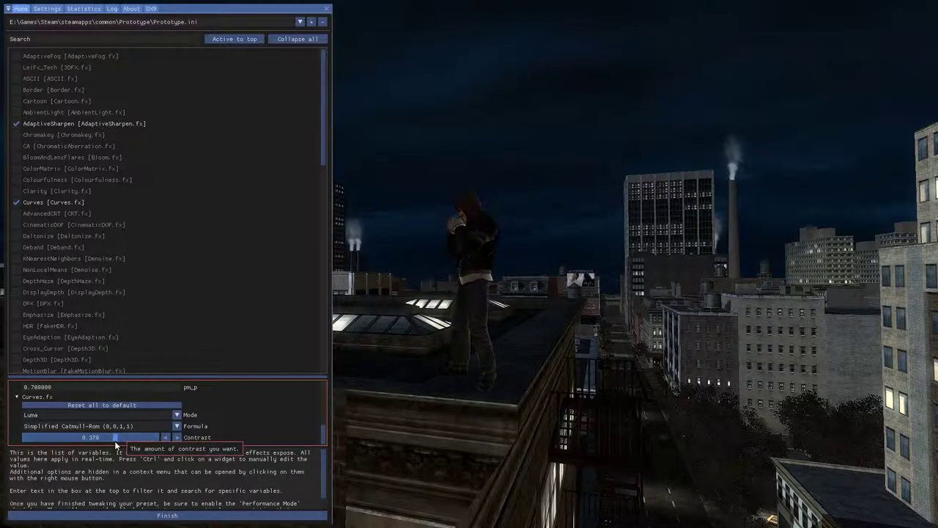
drag(321, 93, 302, 325)
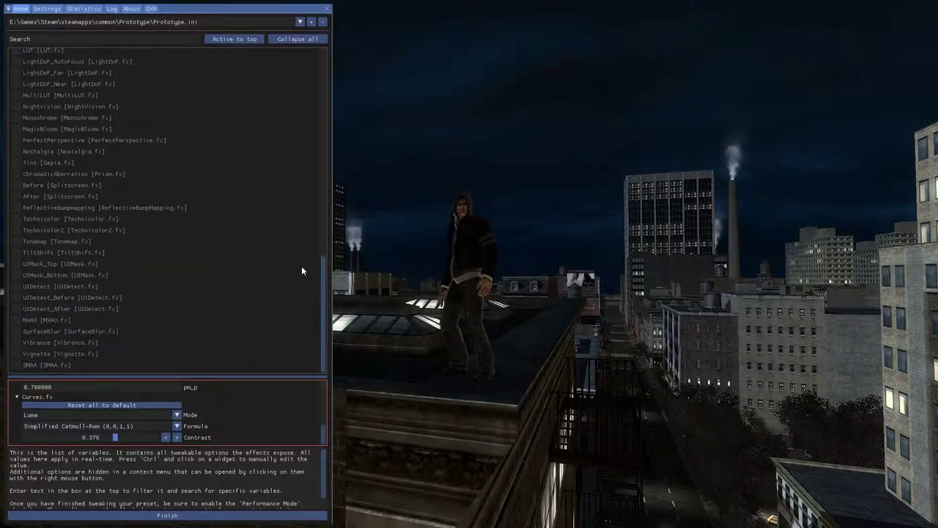
- Turn on Tonemap [Tonemap.fx] and raise its Saturation slider to 1.000
click(17, 242)
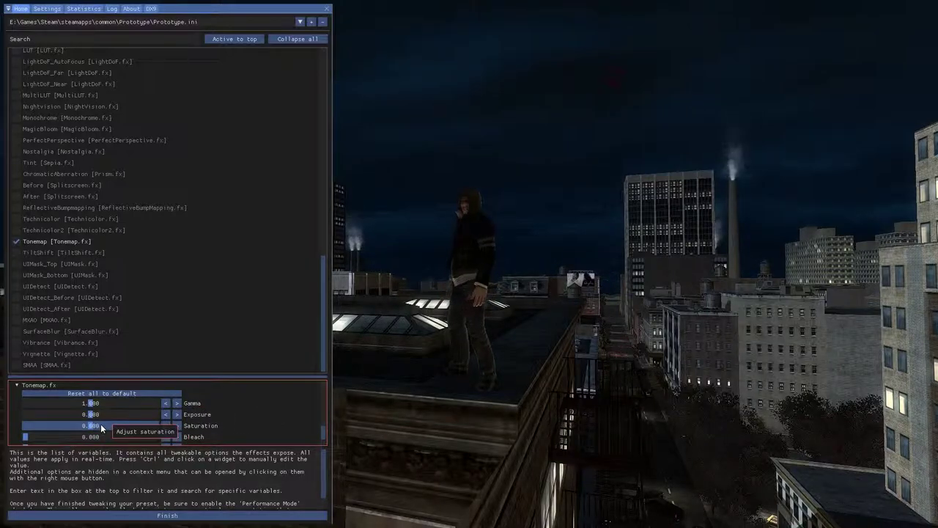
drag(100, 424, 236, 438)
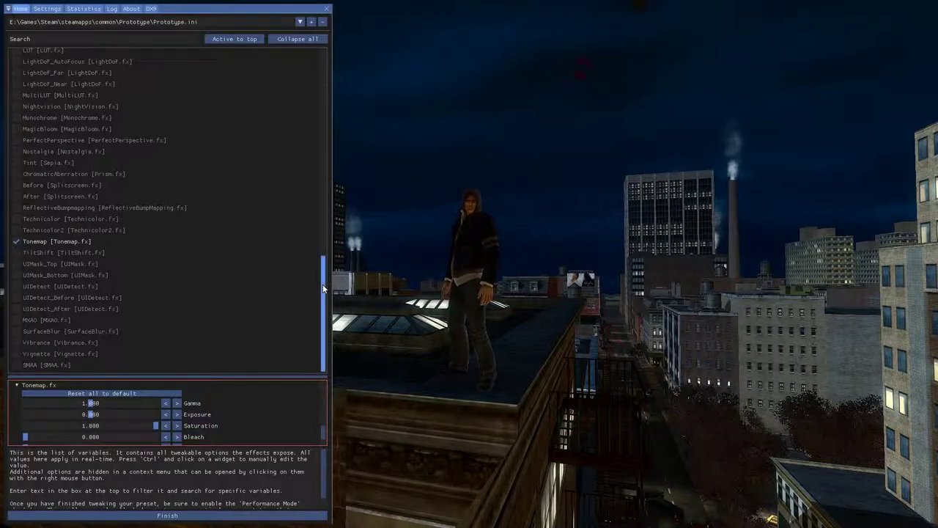
scroll(323, 267, up, 2)
drag(323, 270, 322, 238)
drag(322, 238, 323, 240)
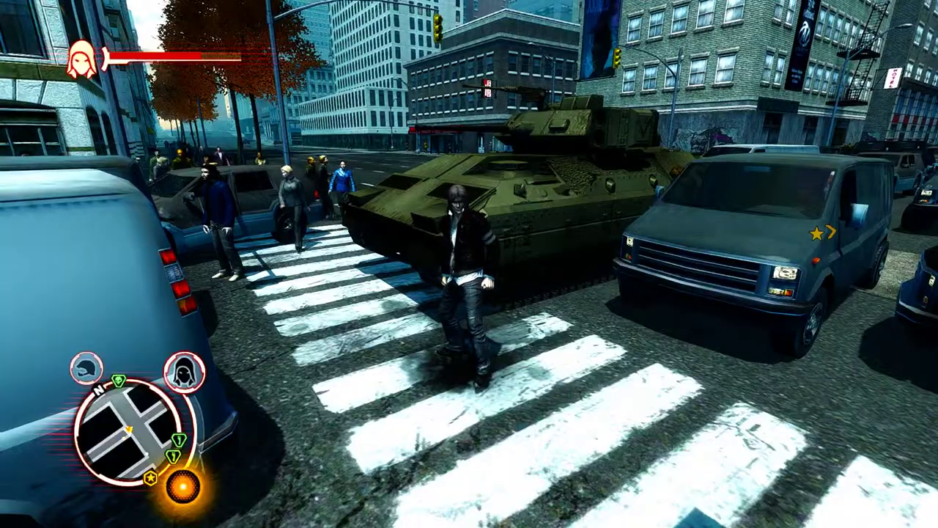
- Walk along the sidewalk past the pedestrians, then back across the crosswalk toward the van
key(w)
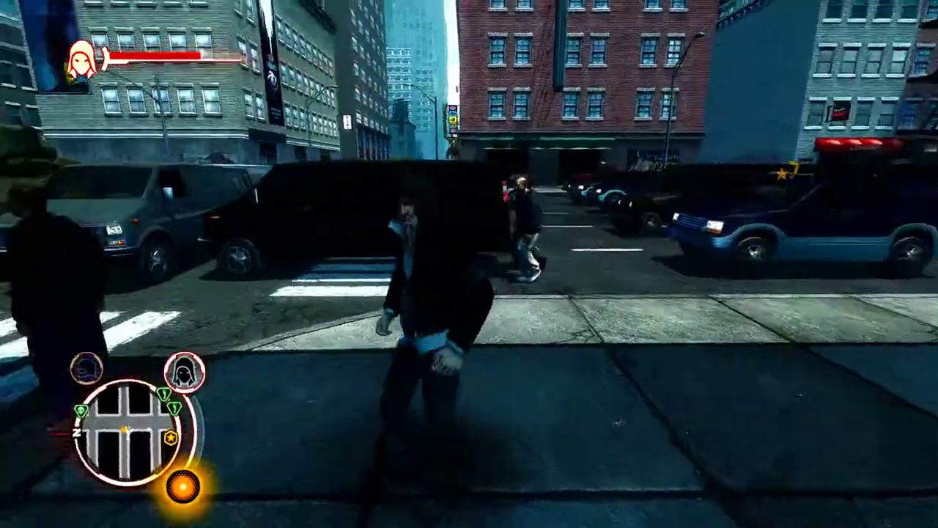
key(w)
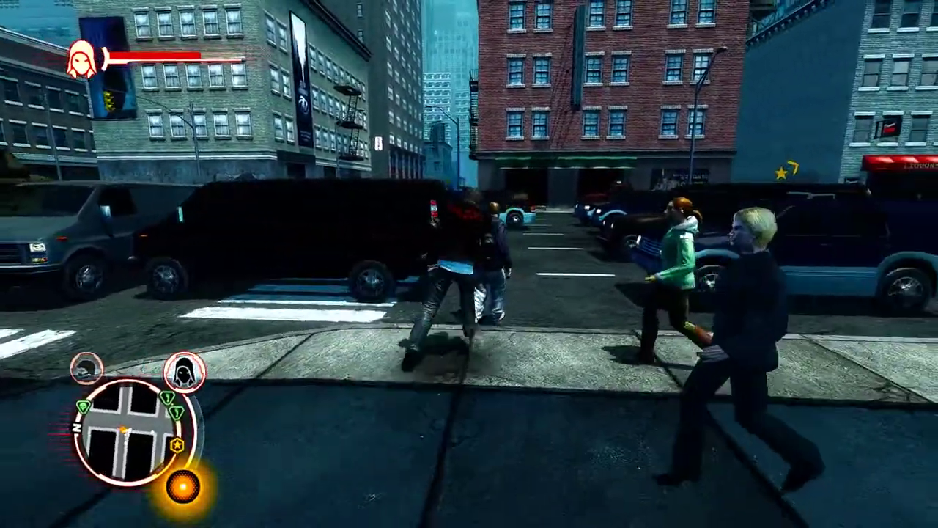
key(w)
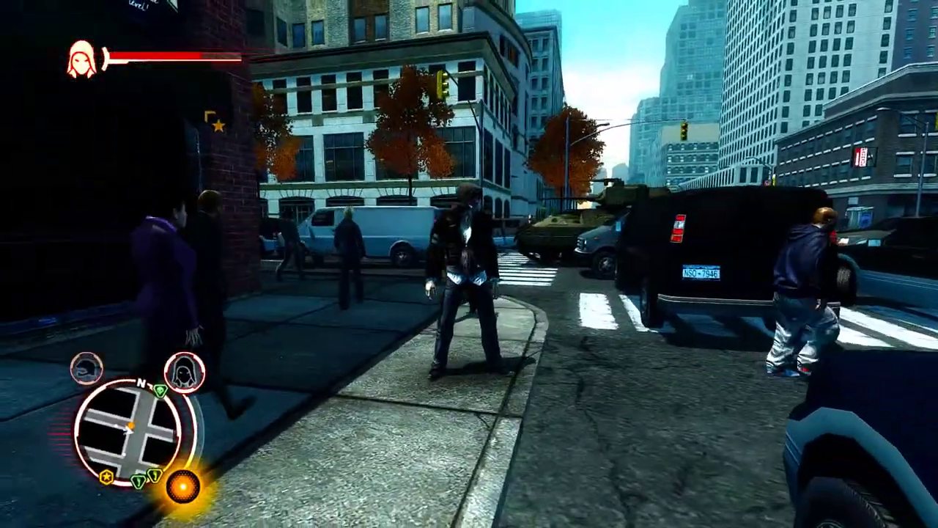
key(w)
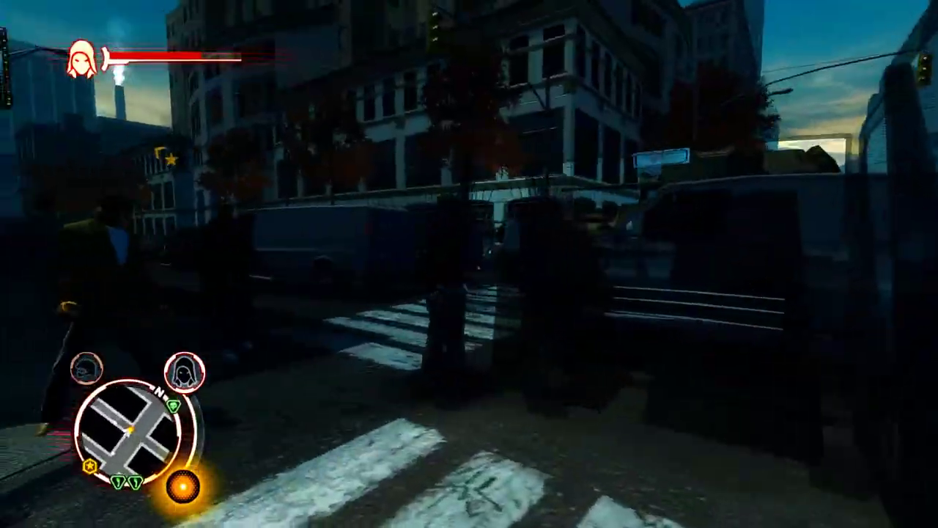
key(w)
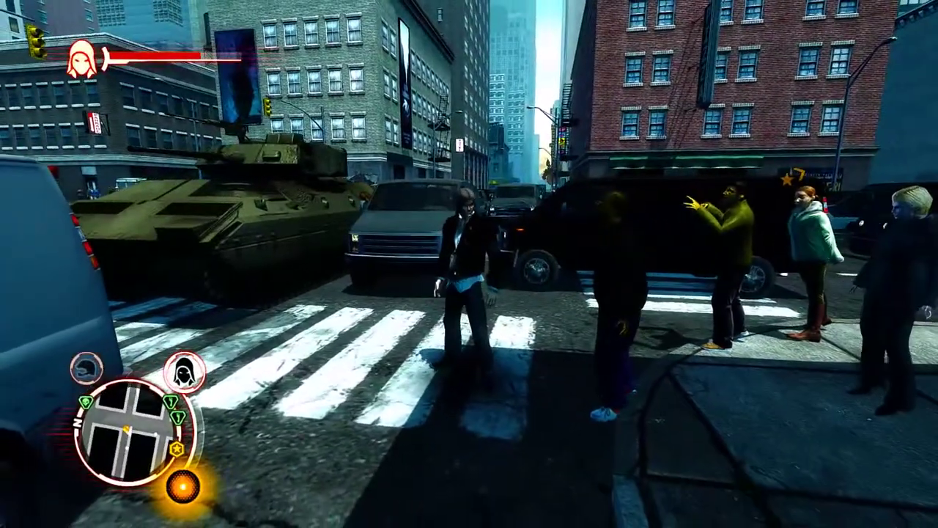
key(w)
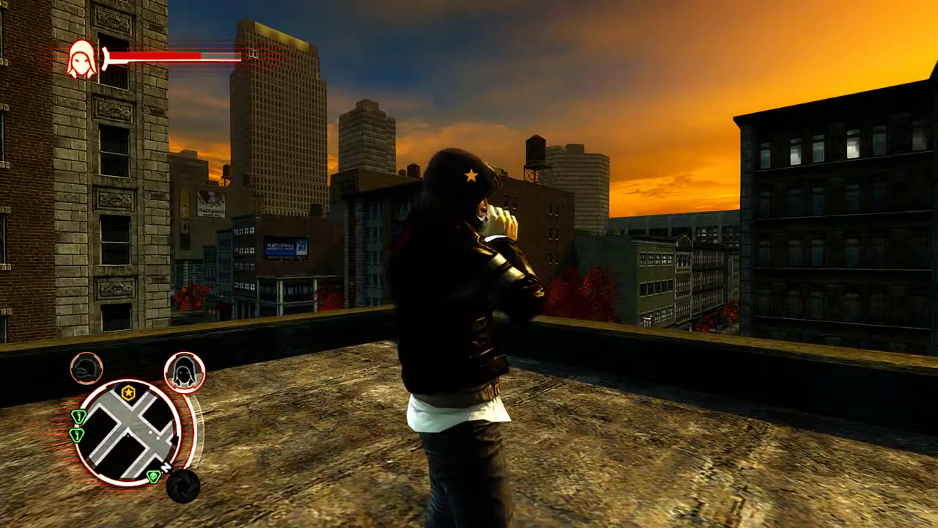
key(Scroll_Lock)
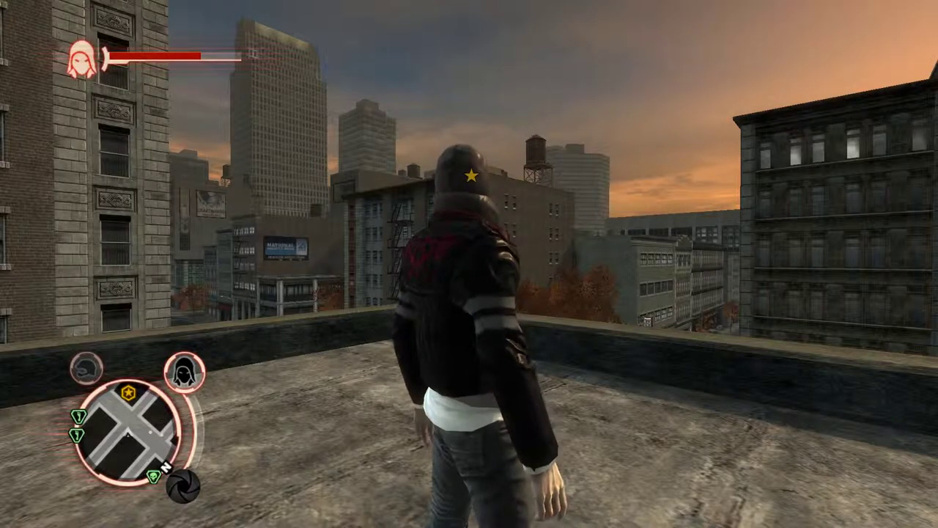
key(Scroll_Lock)
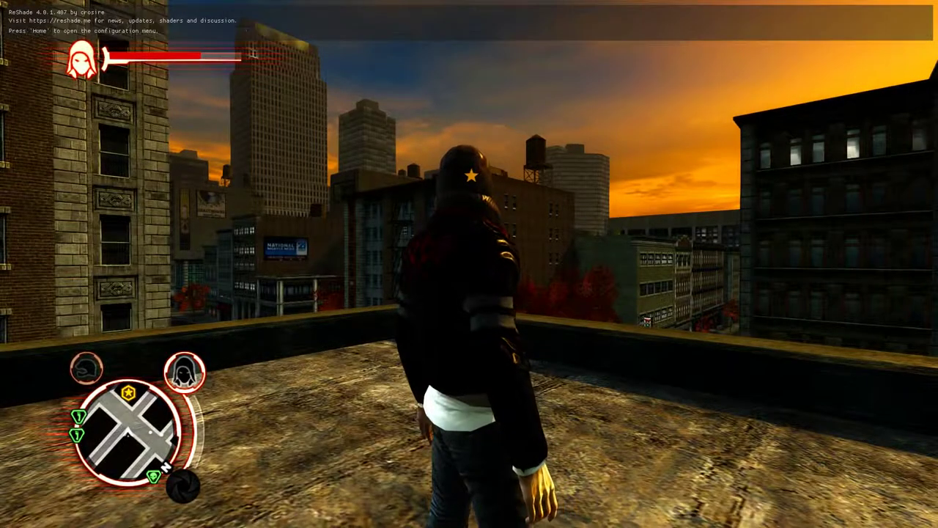